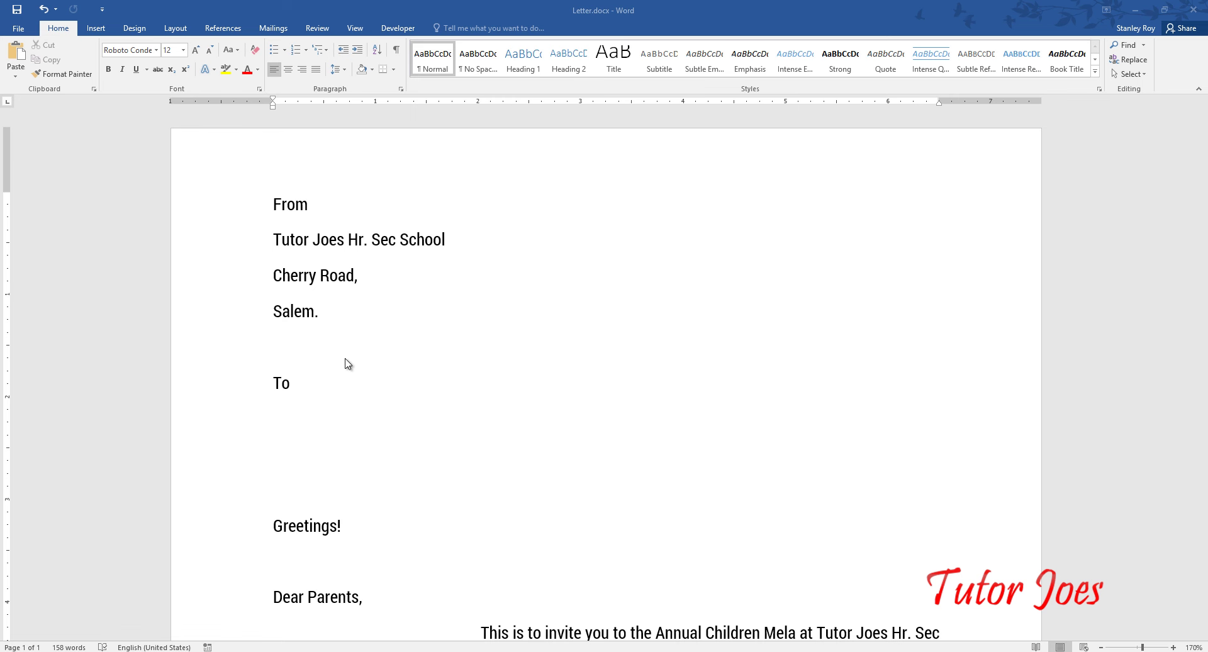
Scroll through the letter and select its body paragraphs.
scroll(334, 353, "down", 2)
scroll(380, 351, "down", 3)
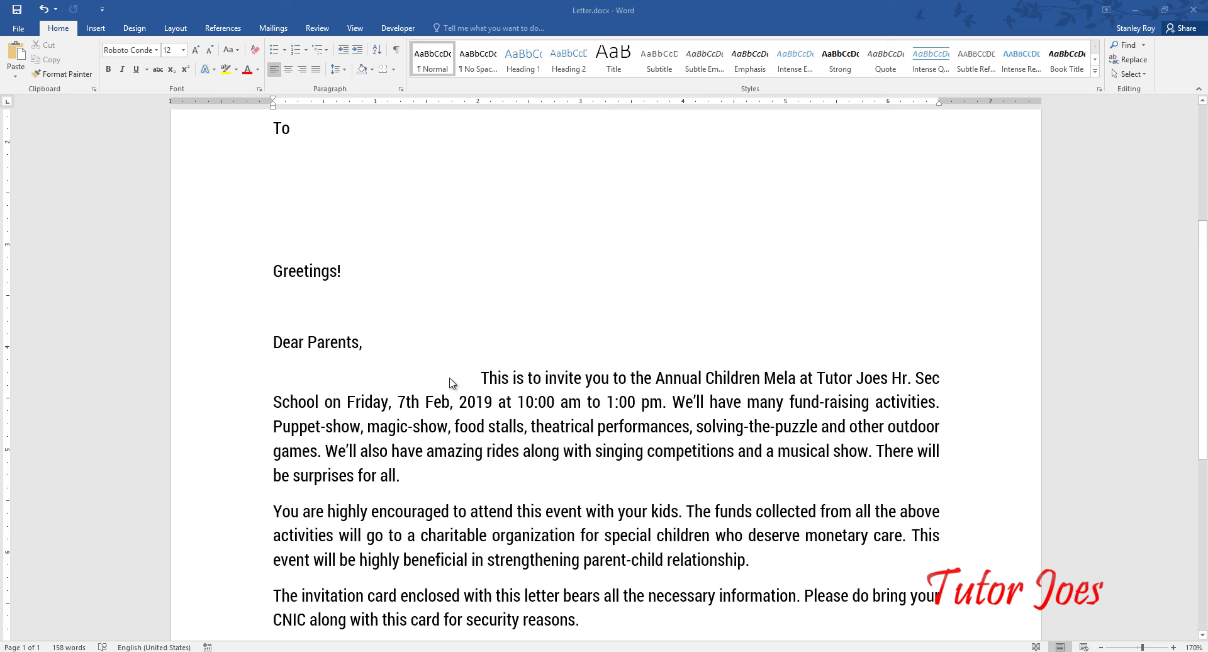
scroll(479, 365, "down", 3)
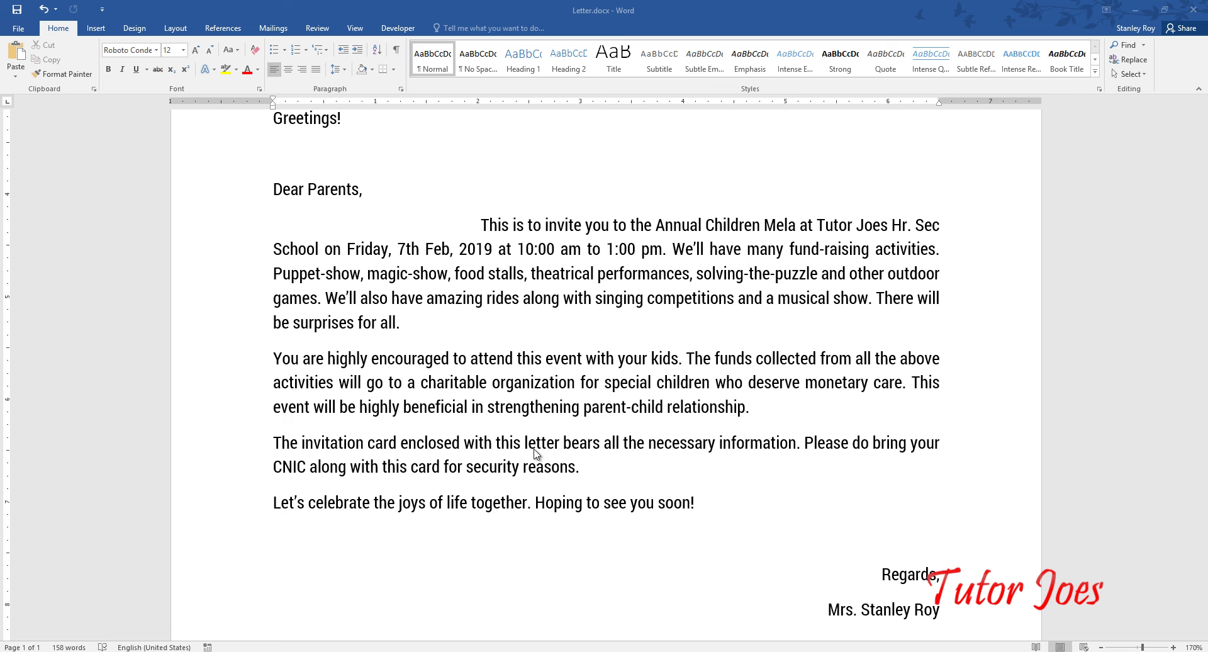
scroll(534, 452, "down", 4)
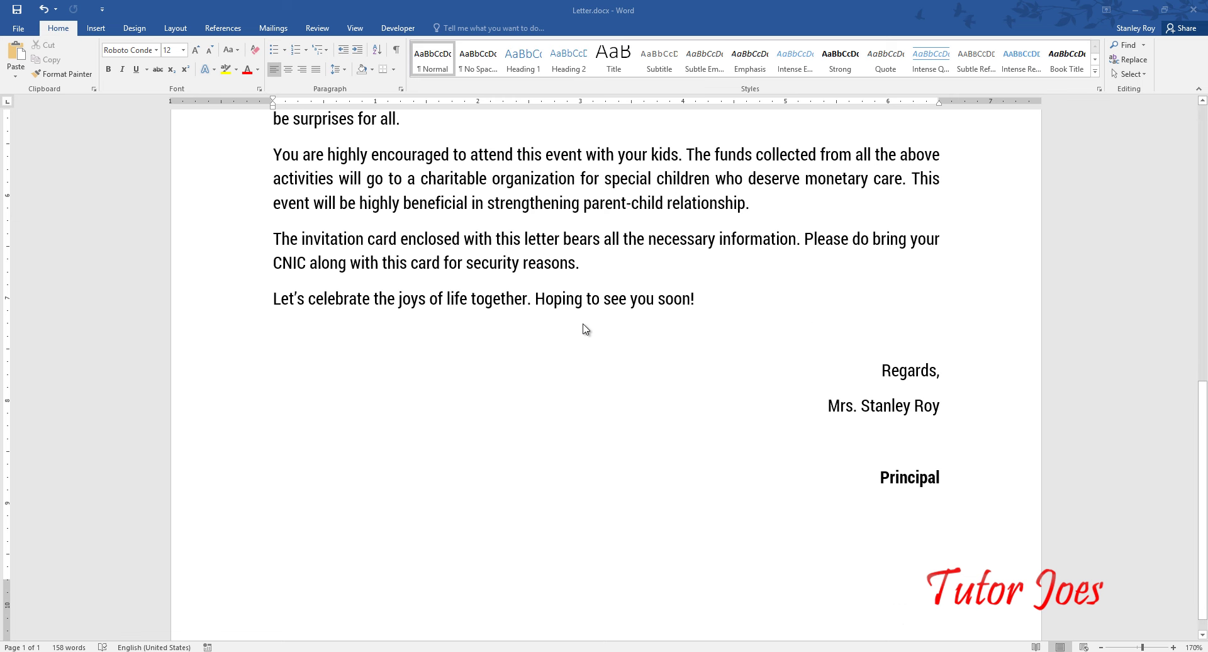
scroll(601, 390, "up", 3)
scroll(597, 386, "up", 2)
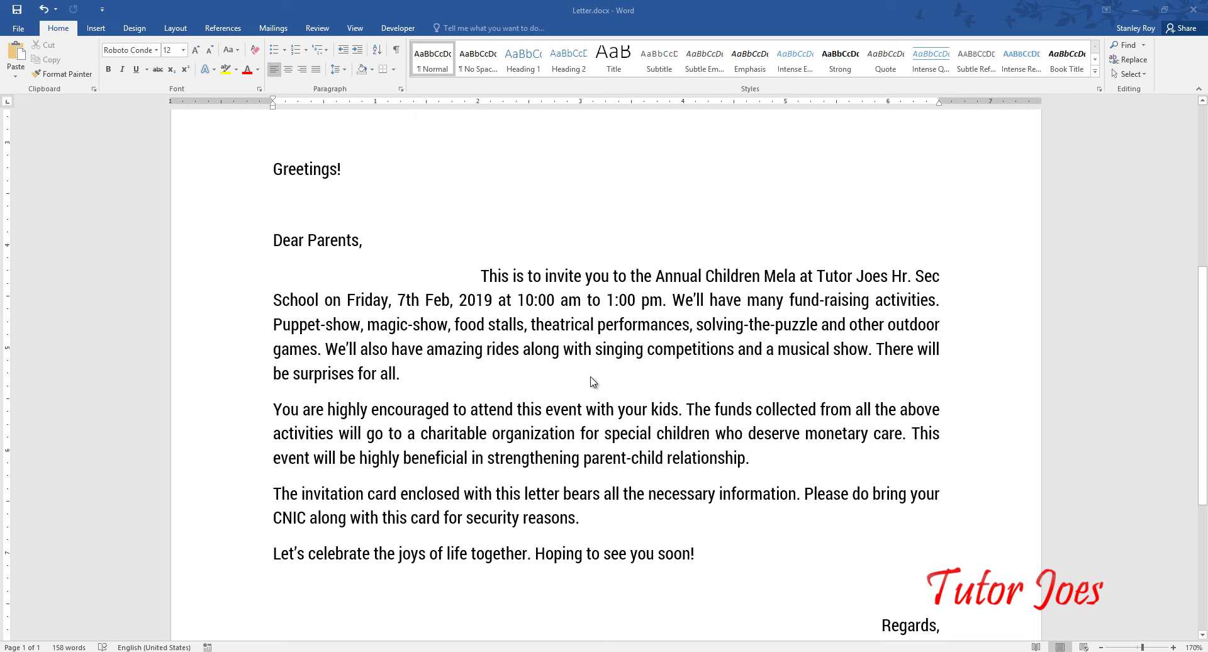
left_click(631, 378)
left_click_drag(484, 271, 709, 536)
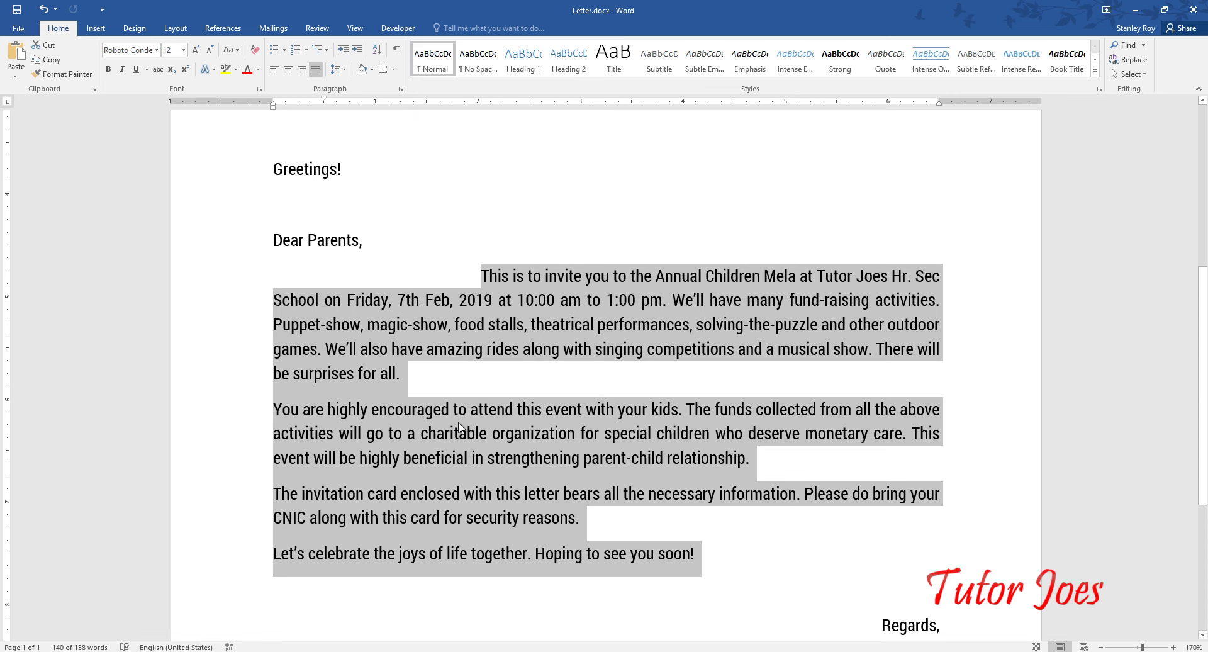
Place the insertion point on the blank line under 'To'.
scroll(458, 426, "down", 3)
scroll(936, 405, "down", 3)
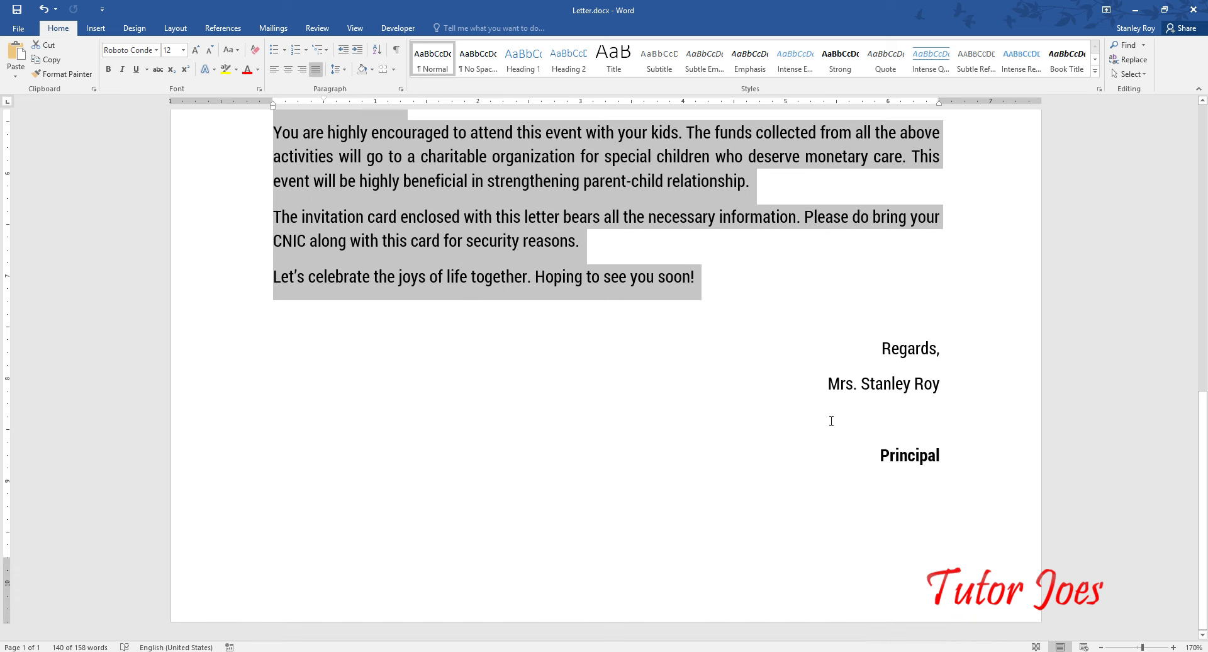
scroll(642, 497, "up", 5)
scroll(504, 466, "up", 5)
scroll(352, 432, "up", 5)
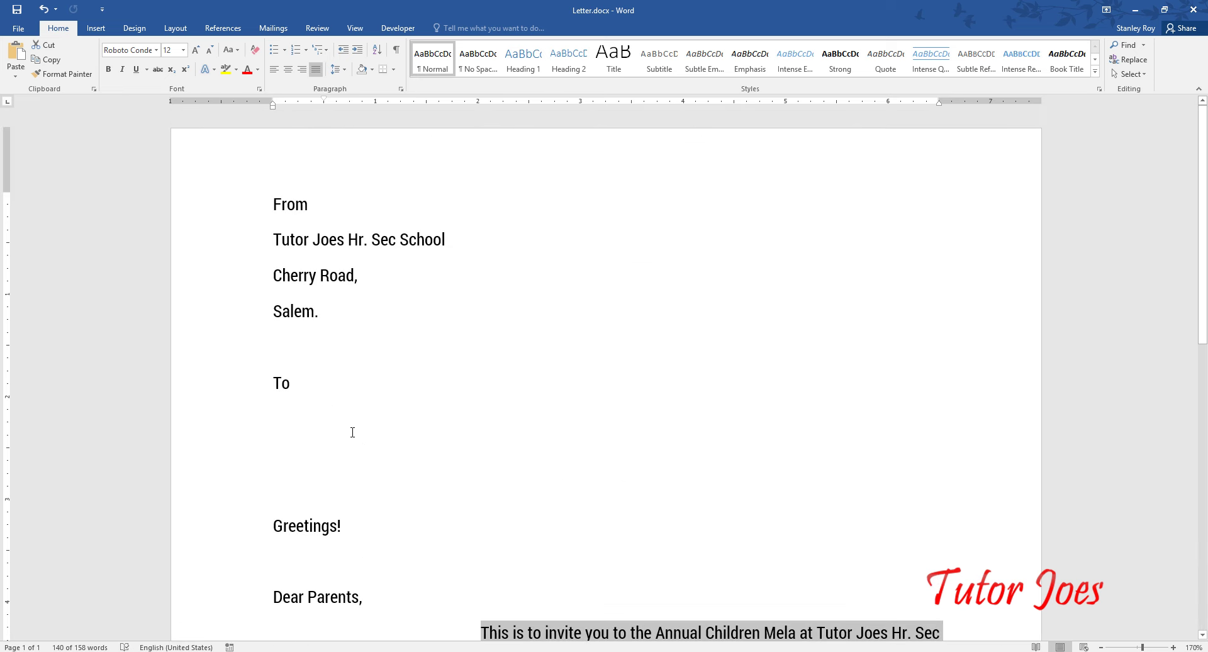
left_click(318, 420)
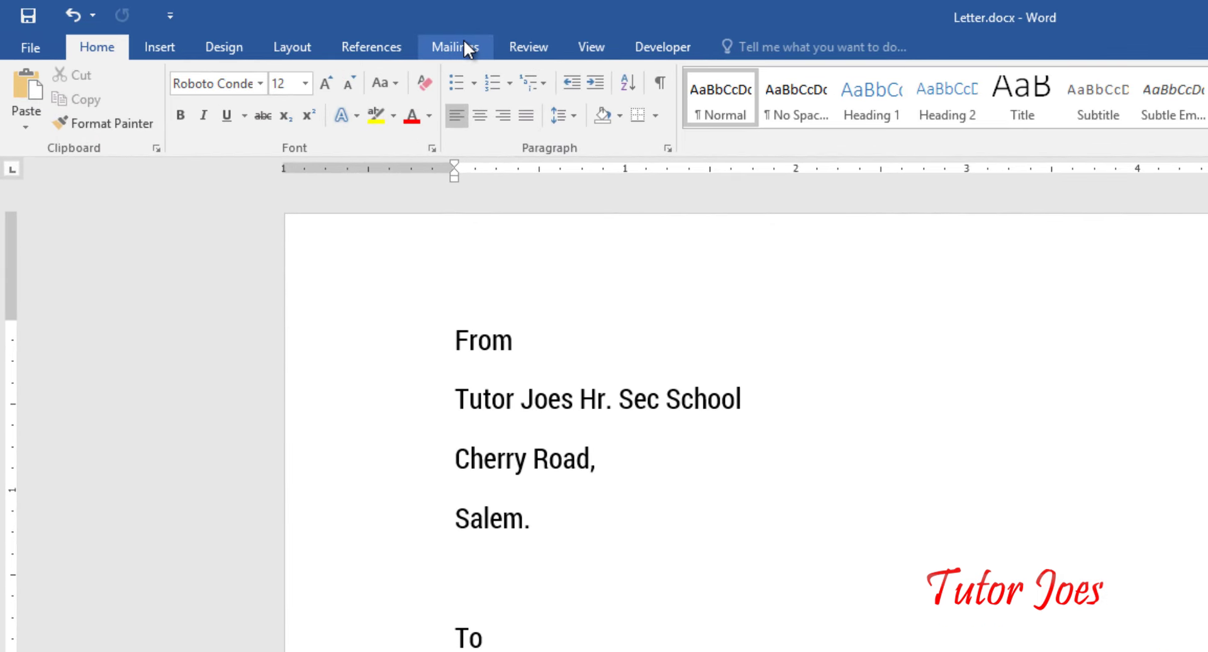
Start a new recipient list via Mailings > Select Recipients > Type a New List.
left_click(464, 43)
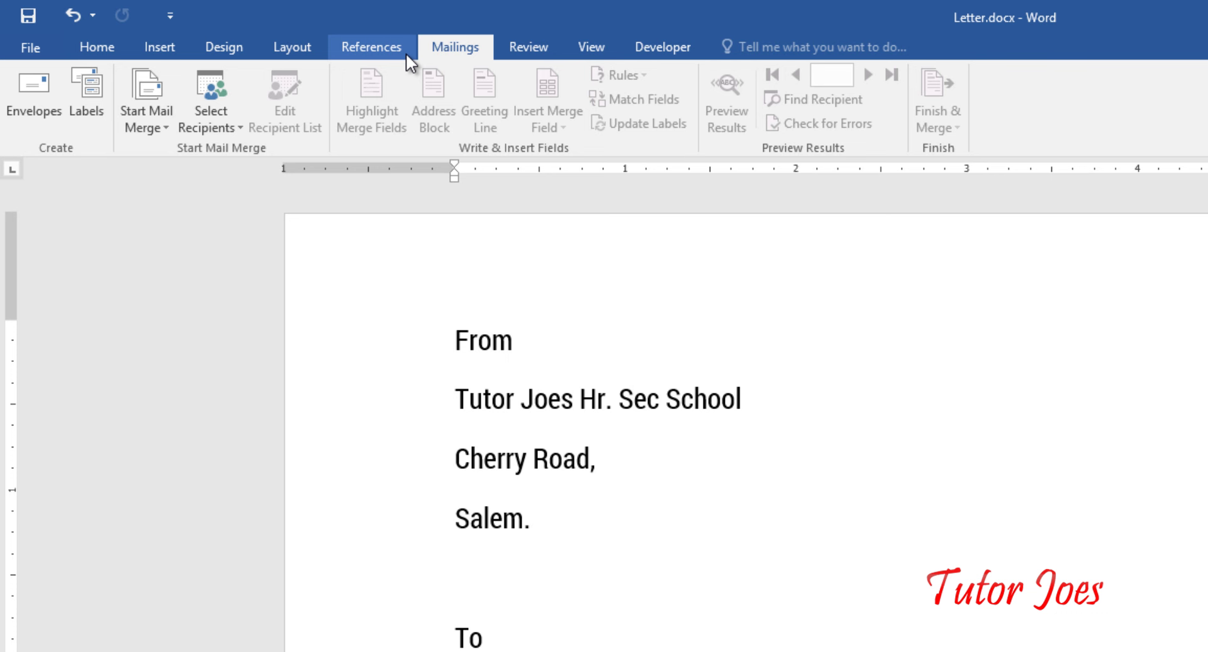
left_click(217, 129)
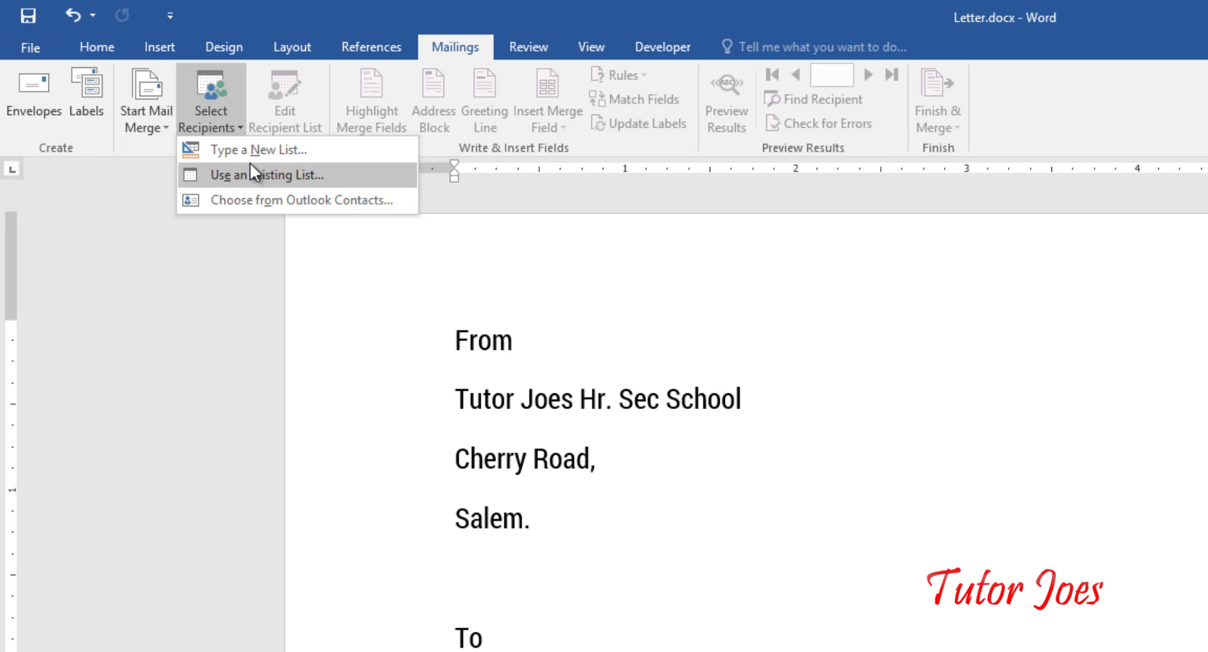
left_click(266, 151)
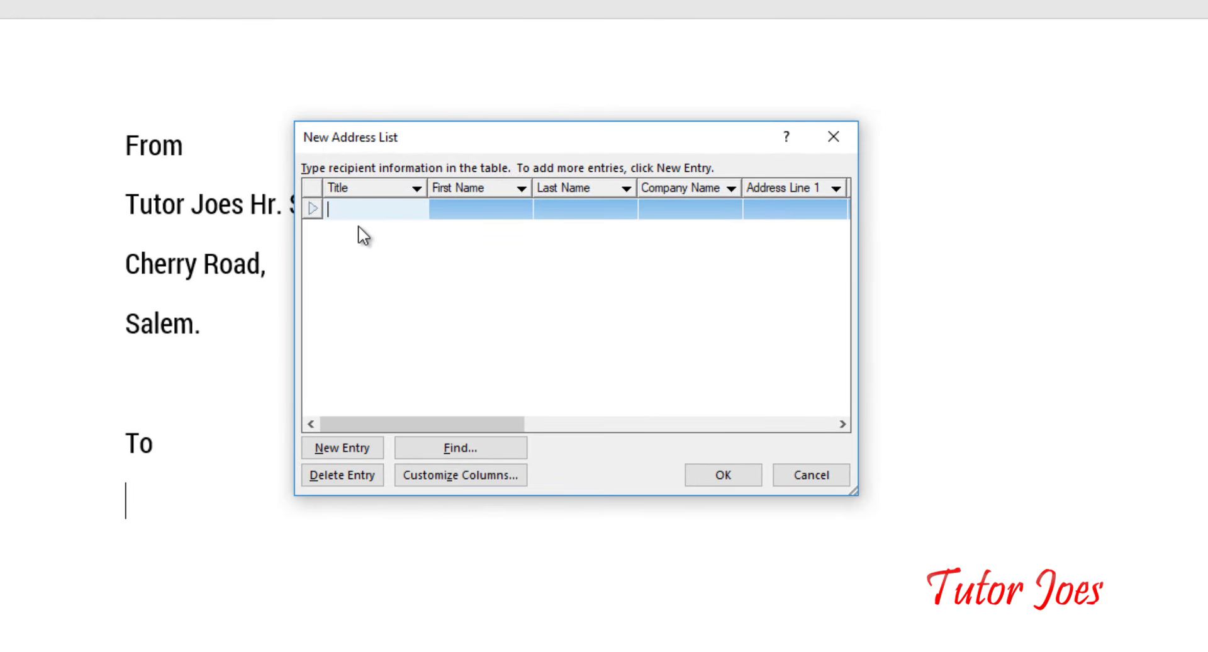
mouse_move(443, 426)
left_mouse_down()
mouse_move(755, 475)
mouse_move(387, 474)
left_mouse_up()
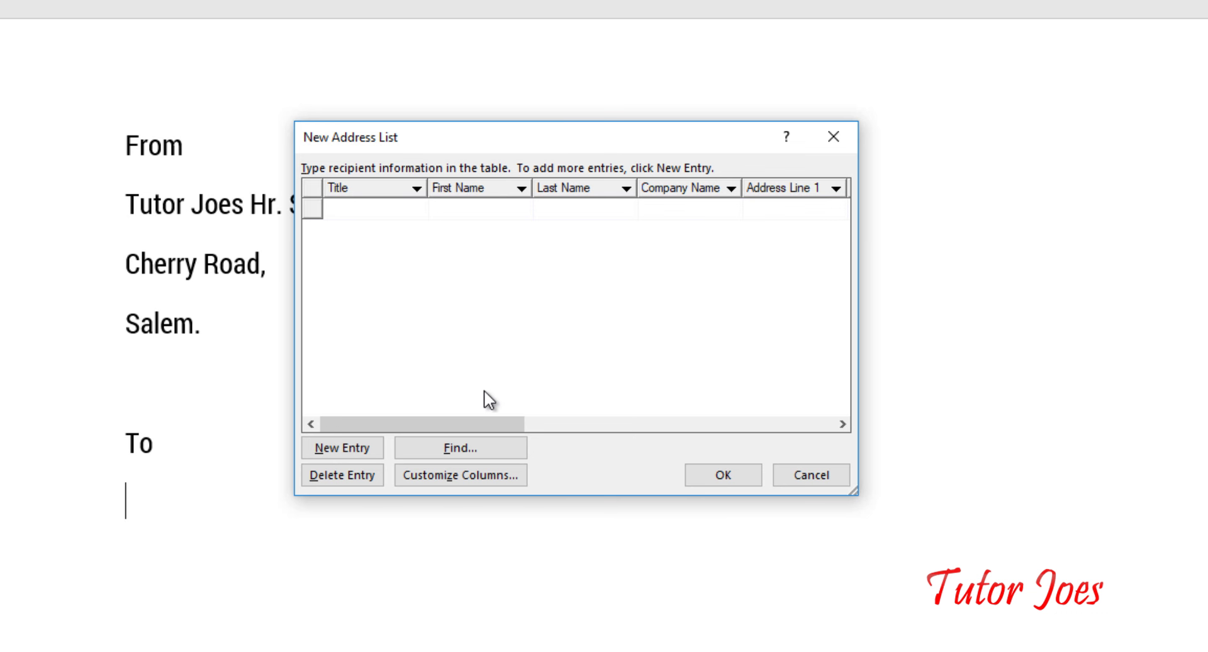
mouse_move(476, 423)
left_mouse_down()
mouse_move(389, 184)
mouse_move(399, 264)
left_mouse_up()
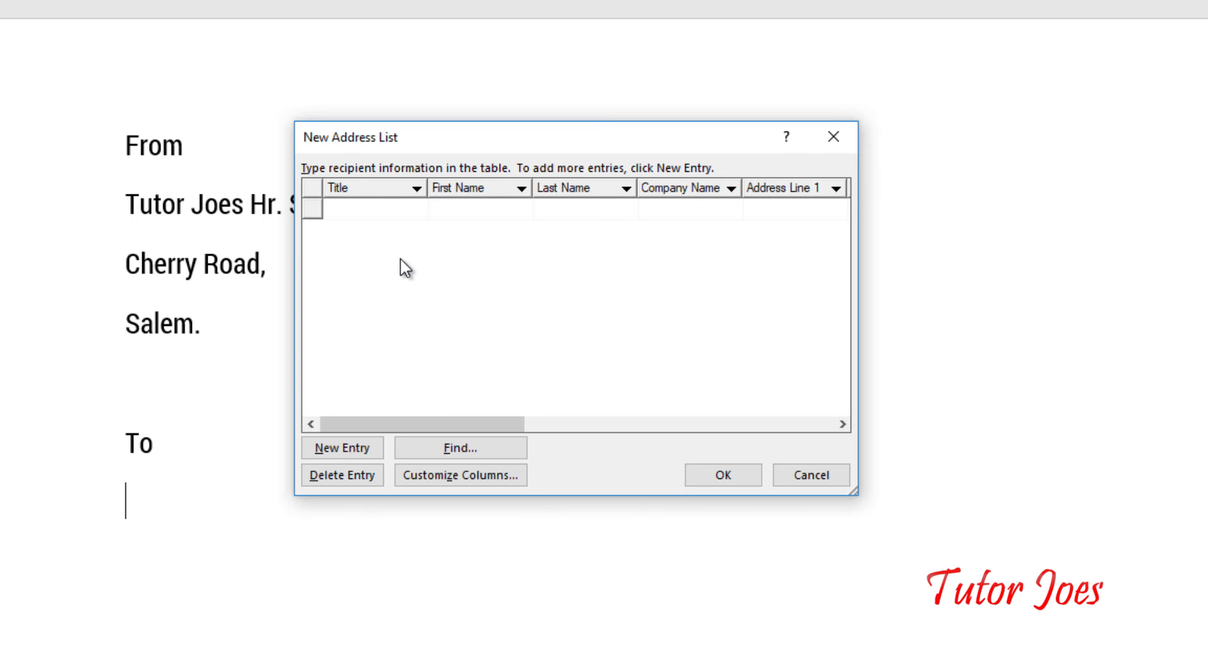
Open Customize Columns and delete the Title, Last Name and Company Name fields.
left_click(444, 481)
mouse_move(717, 77)
left_mouse_down()
mouse_move(516, 130)
mouse_move(554, 127)
left_mouse_up()
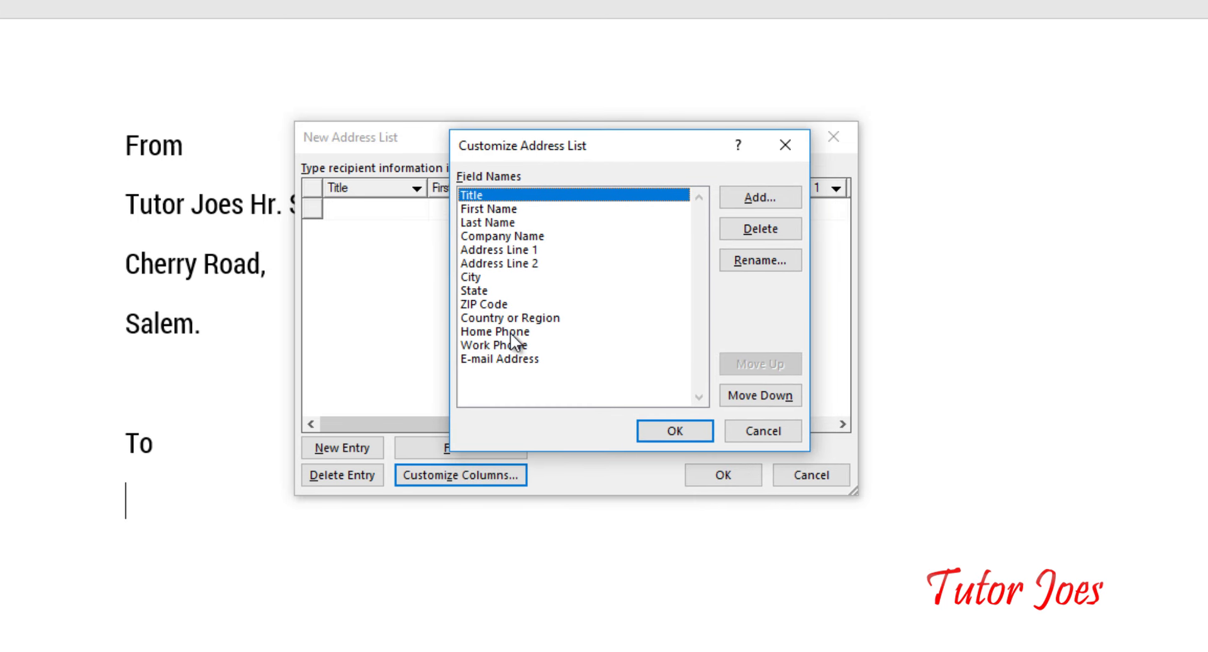
left_click(473, 209)
left_click(478, 223)
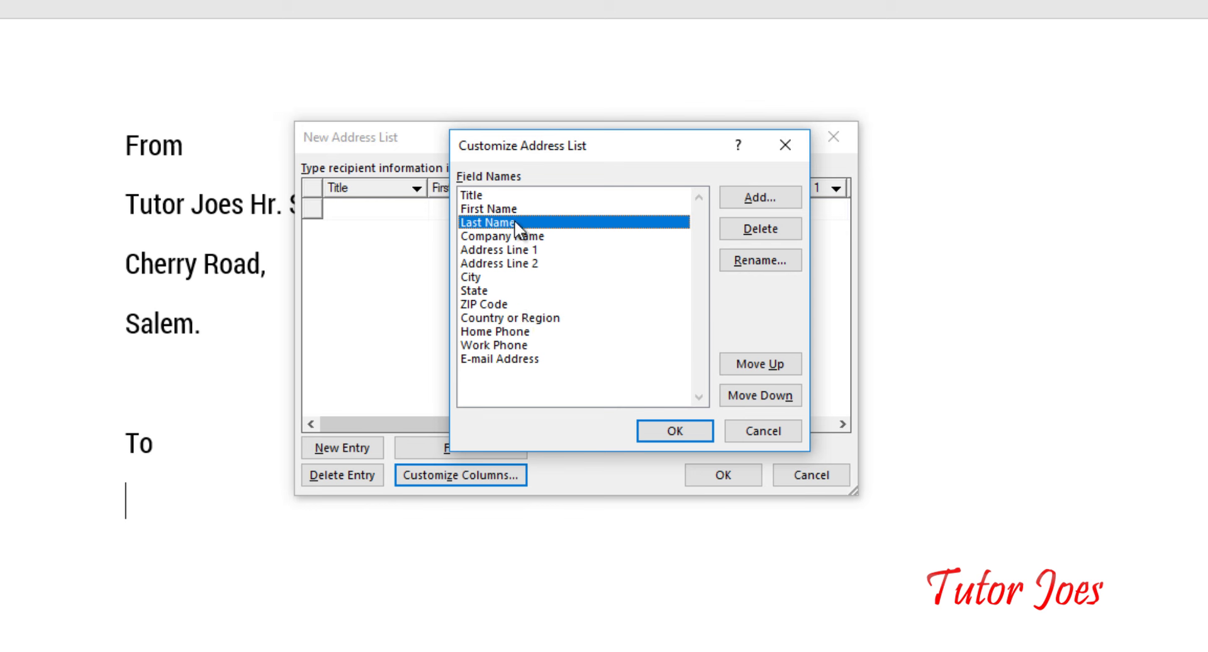
left_click(494, 194)
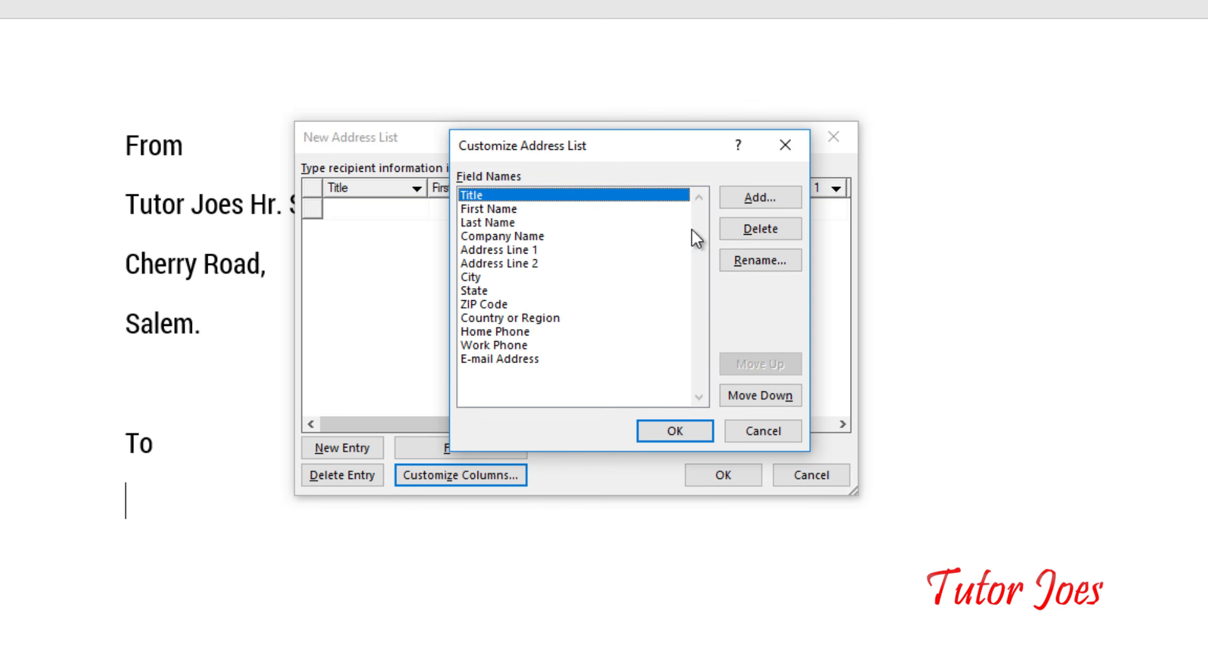
left_click(755, 229)
left_click(649, 421)
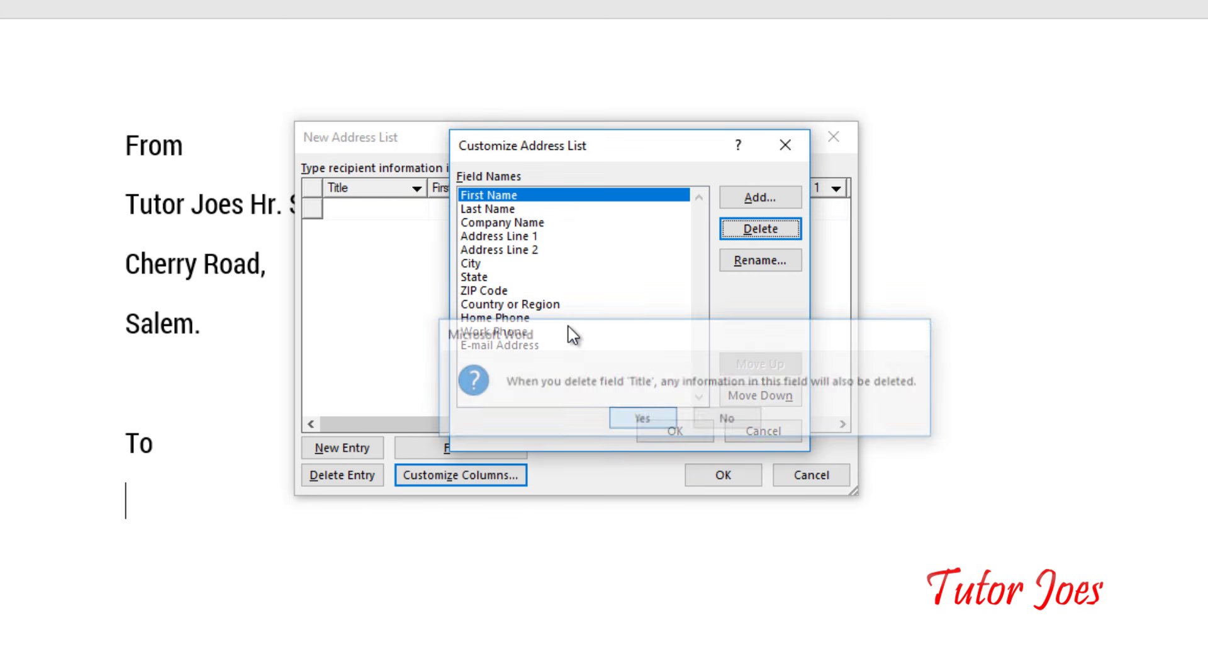
left_click(511, 209)
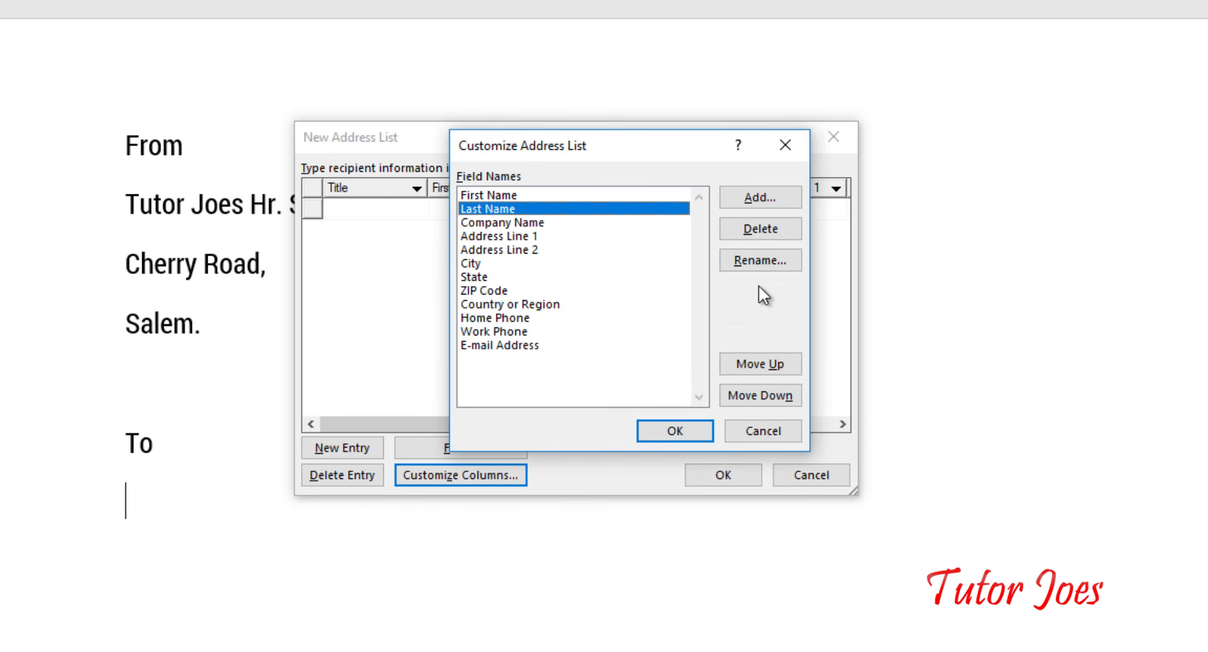
left_click(756, 234)
left_click(668, 417)
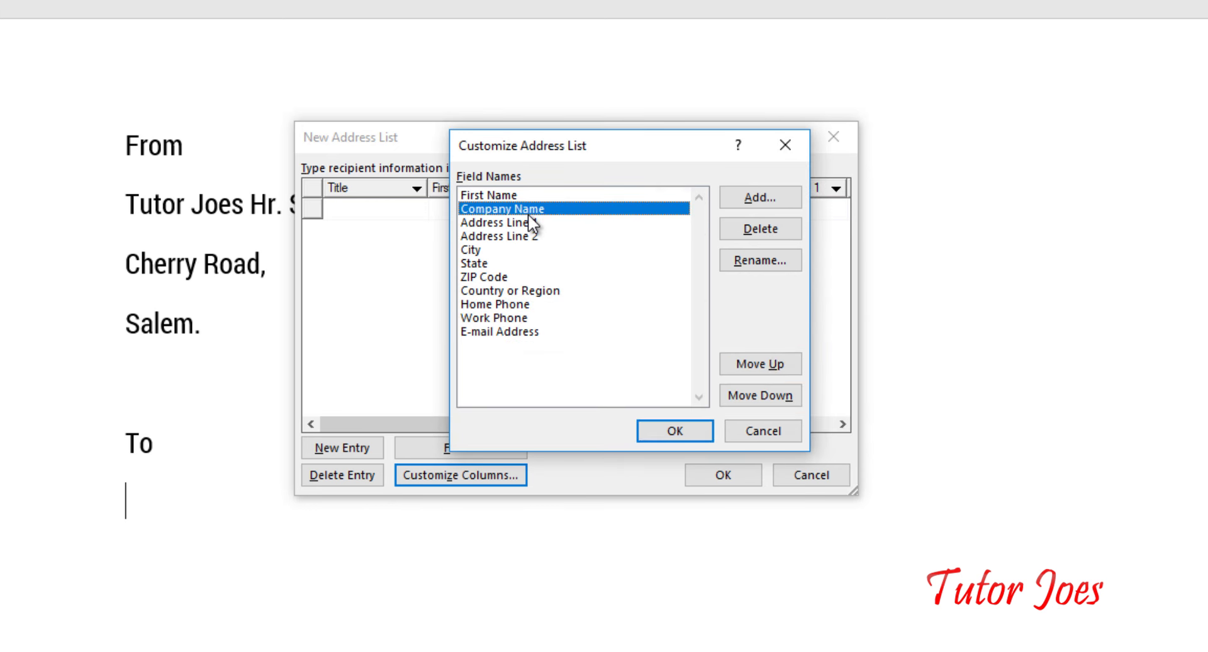
left_click(731, 229)
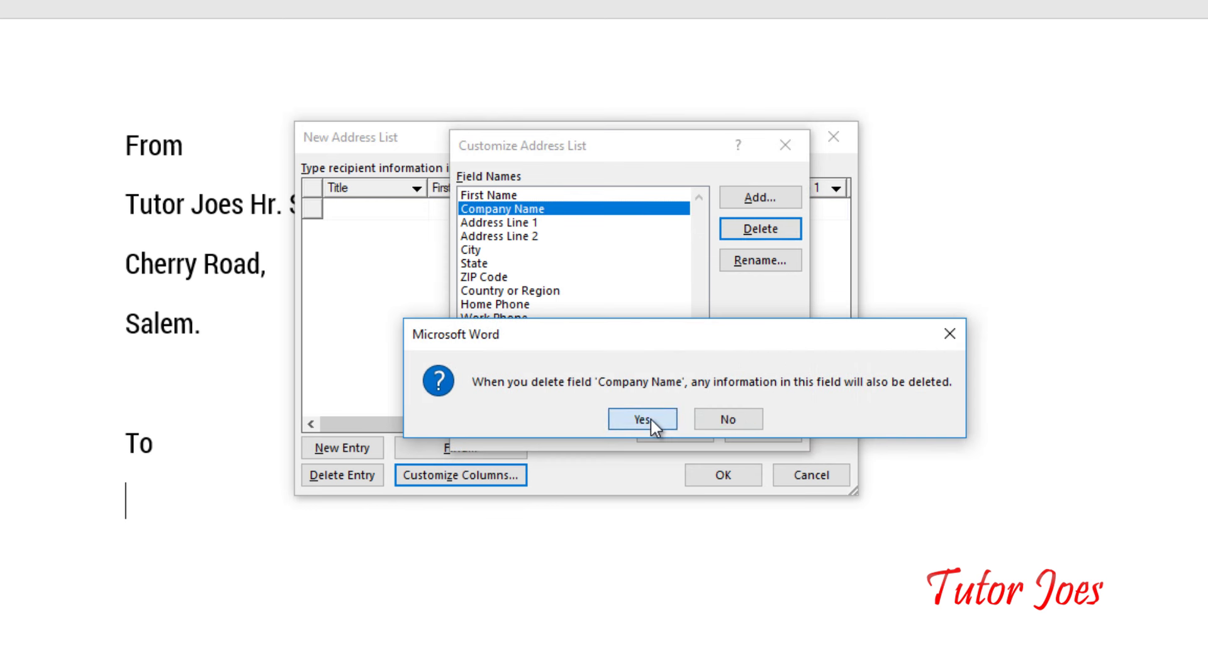
left_click(650, 417)
Delete the Country or Region and Home Phone fields.
left_click(511, 222)
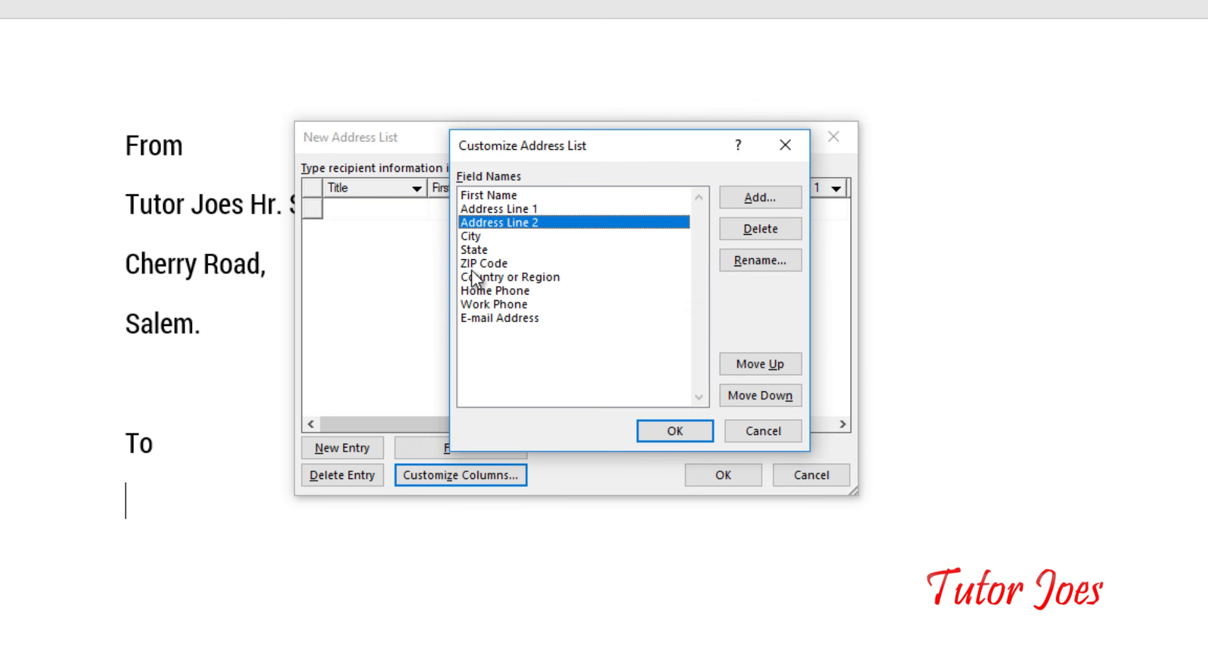
left_click(490, 264)
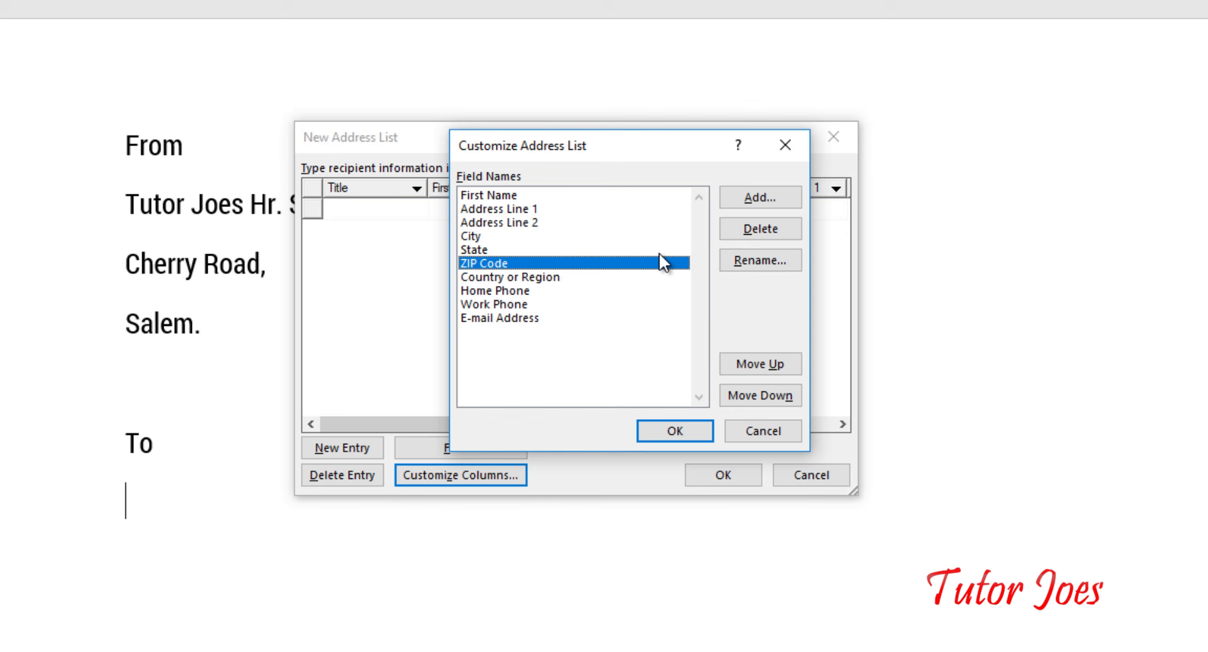
left_click(503, 278)
left_click(759, 200)
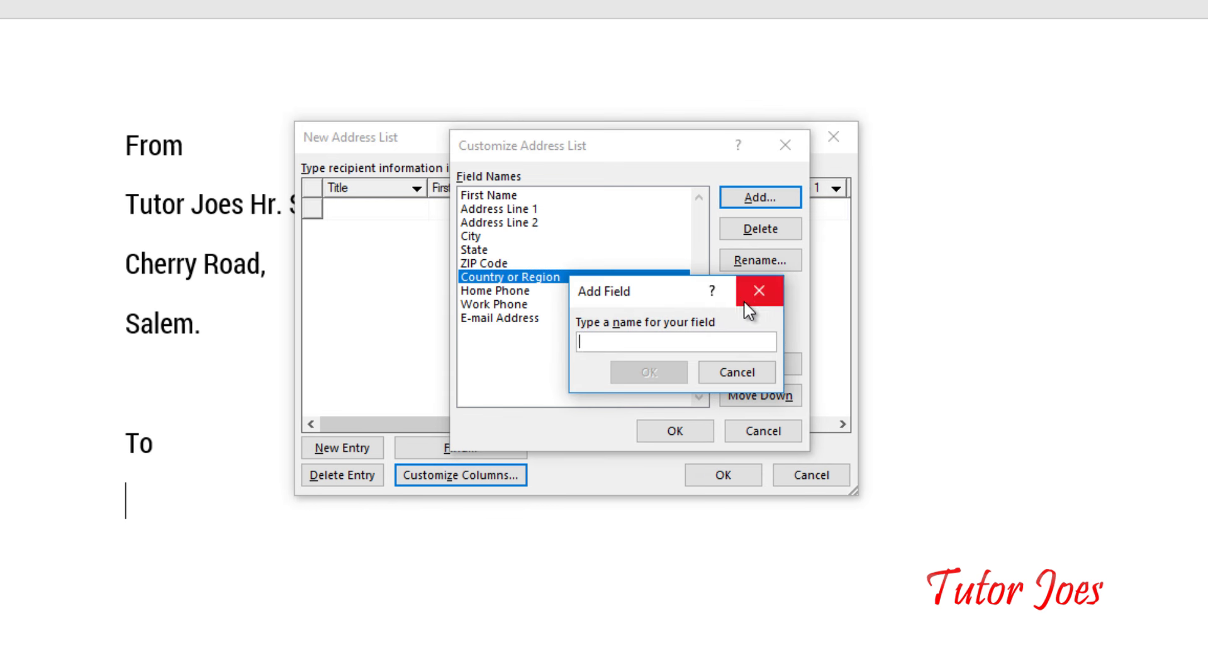
left_click(745, 300)
left_click(757, 232)
left_click(648, 418)
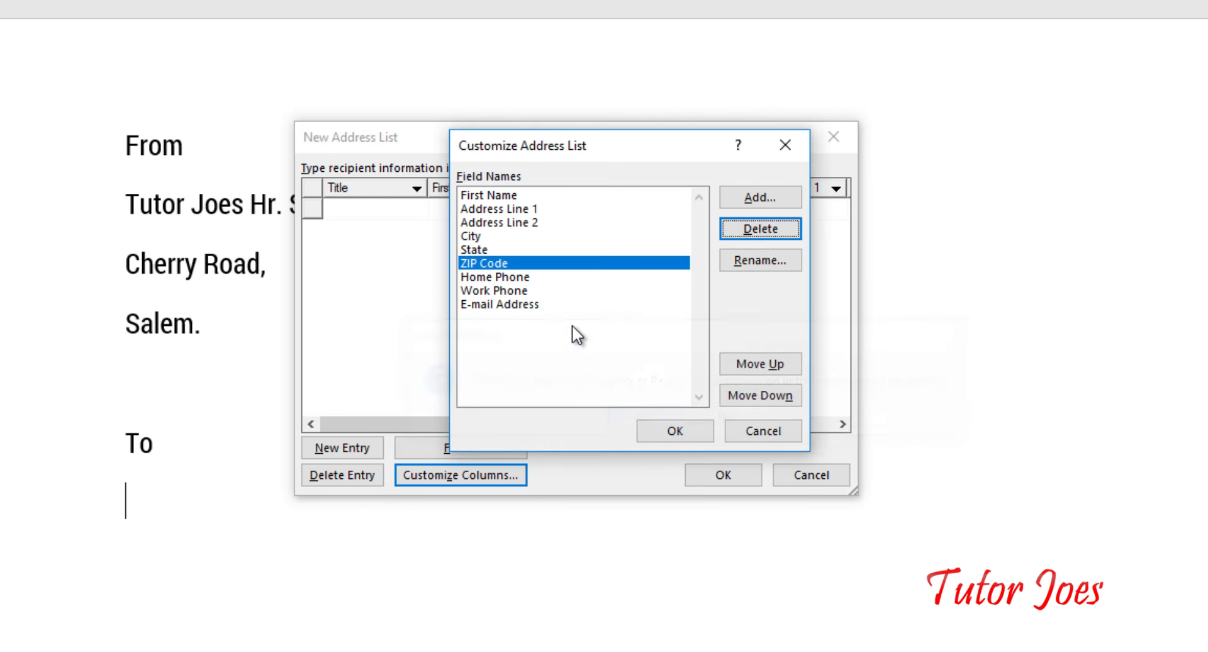
left_click(650, 291)
left_click(512, 277)
left_click(746, 232)
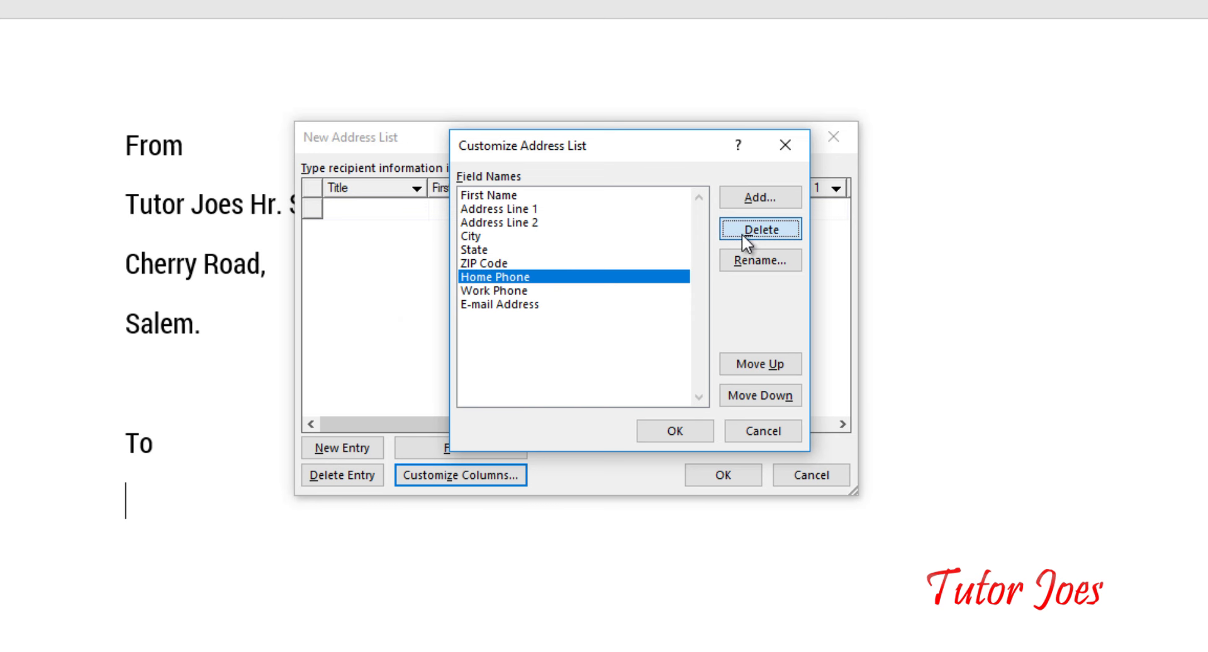
left_click(654, 418)
Delete the Work Phone and E-mail Address fields, leaving six address fields.
left_click(516, 277)
left_click(745, 234)
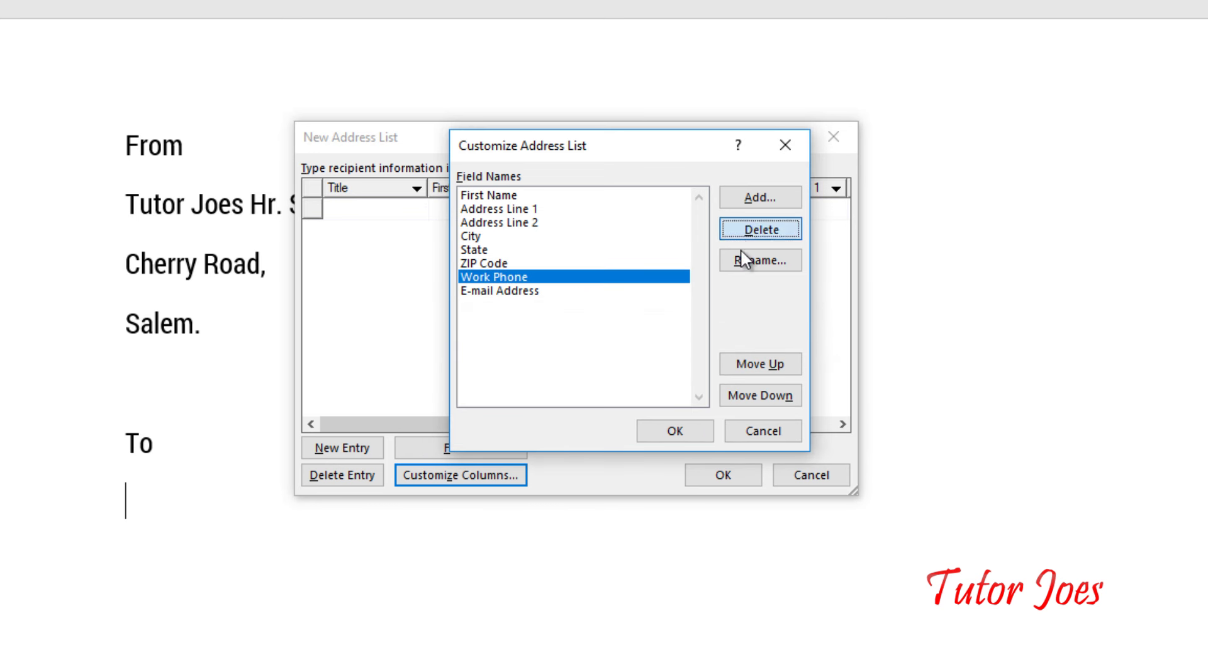
left_click(648, 417)
left_click(658, 302)
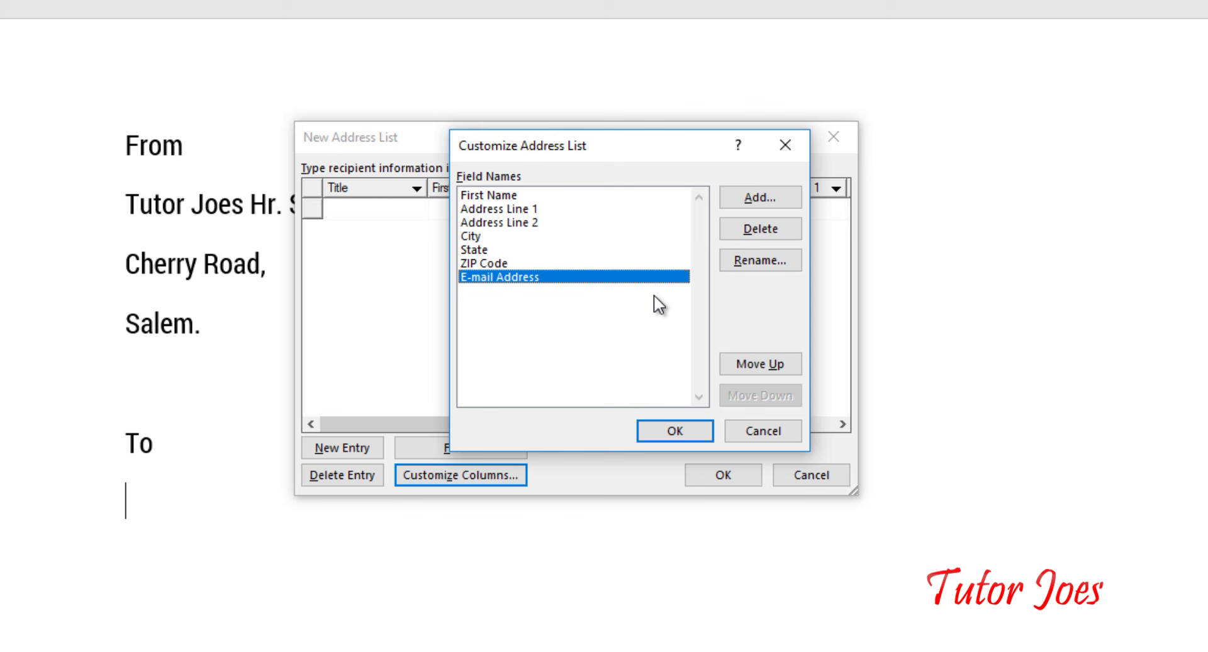
left_click(759, 230)
left_click(639, 416)
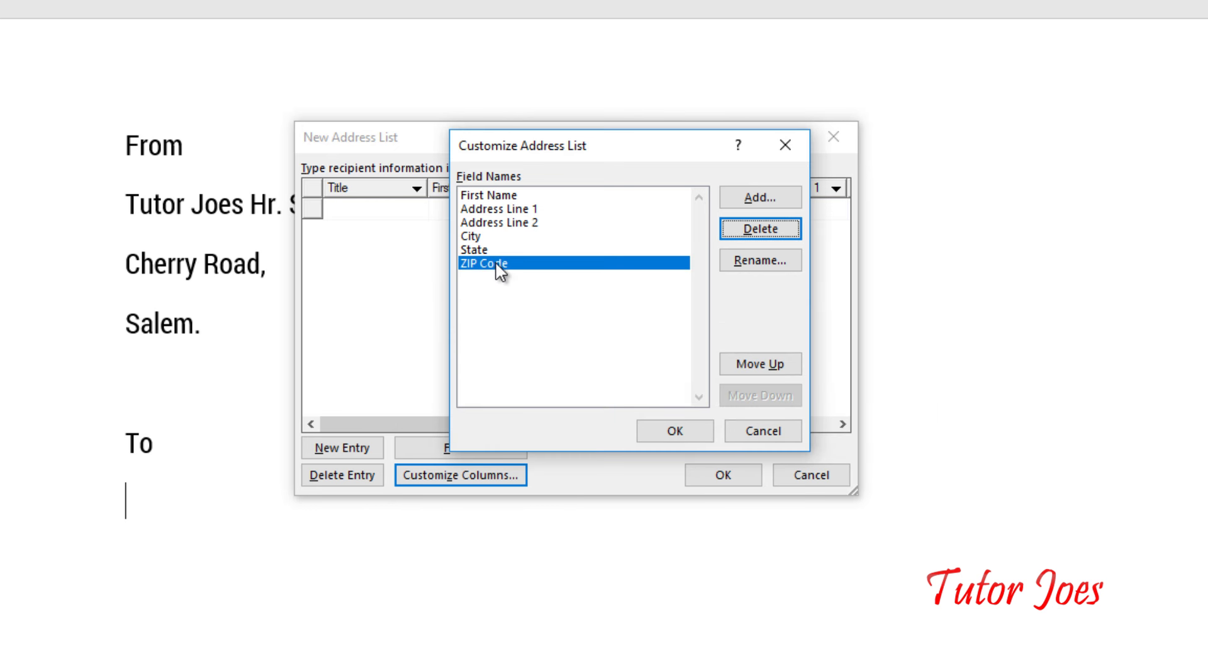
left_click(488, 195)
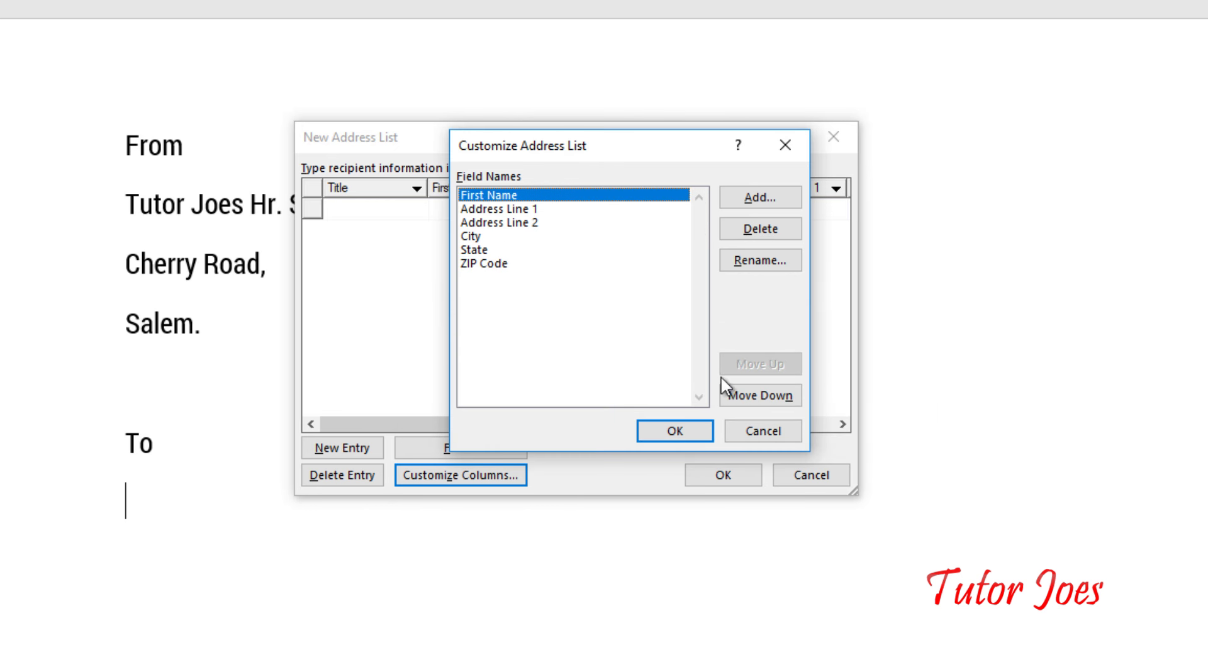
Rename the First Name field to Name.
left_click(742, 264)
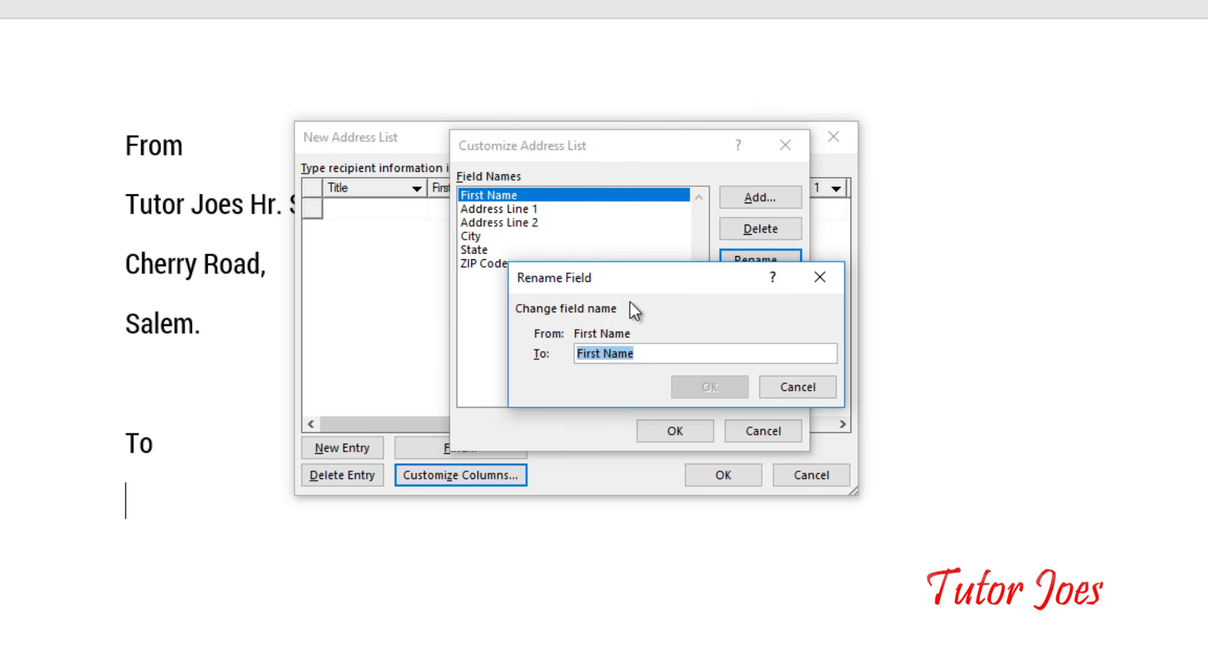
type("Name")
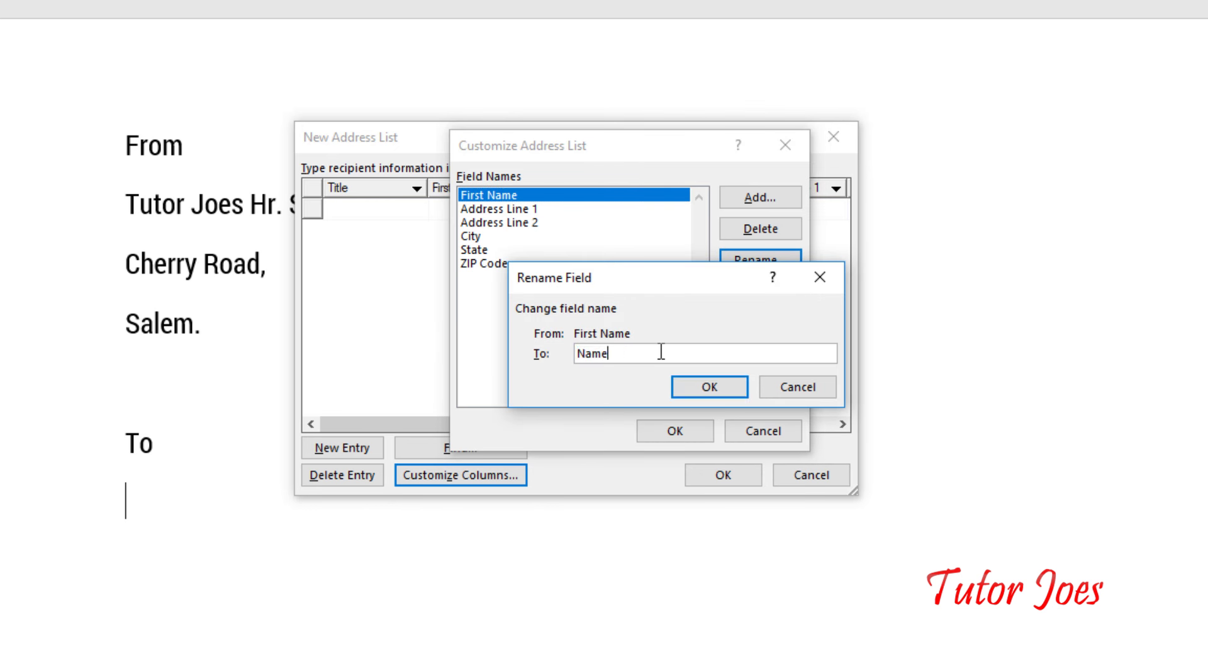
left_click(683, 395)
left_click(508, 207)
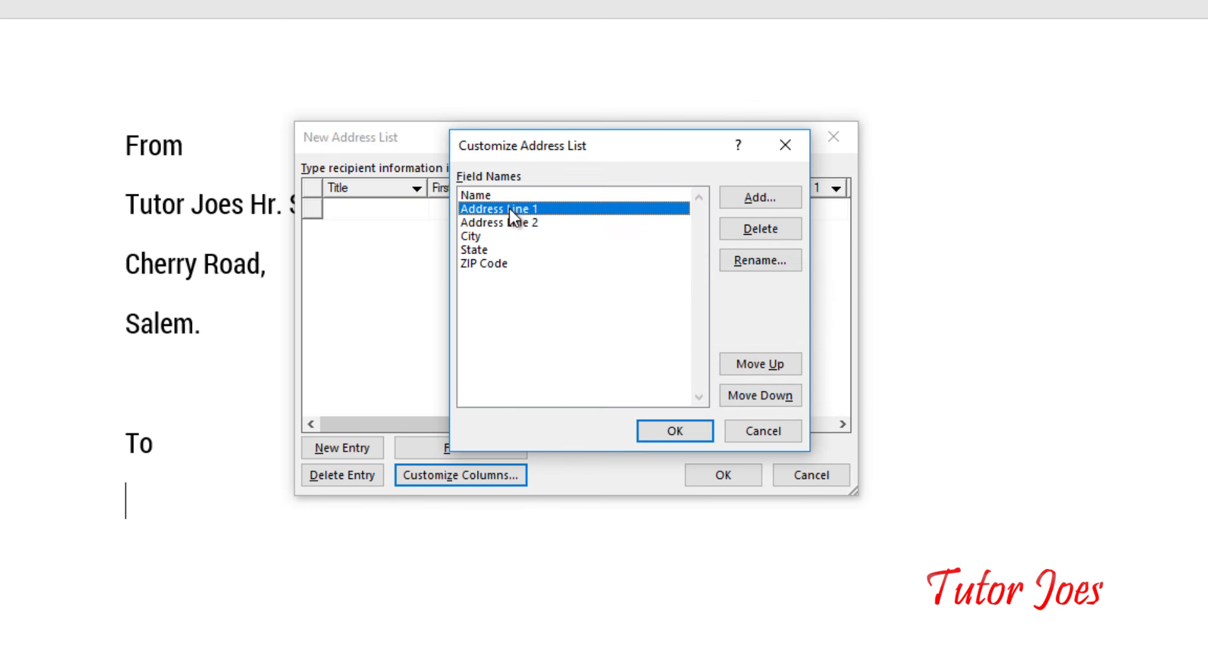
left_click(521, 236)
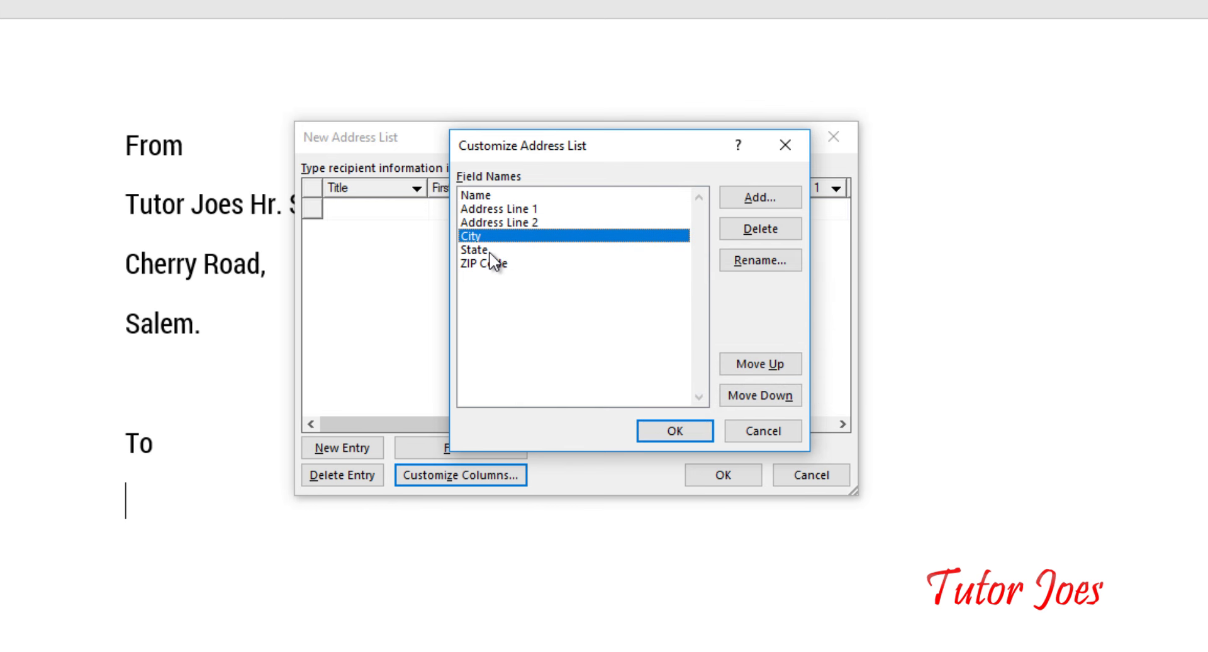
Rename ZIP Code to Pincode and apply the customised columns.
left_click(495, 264)
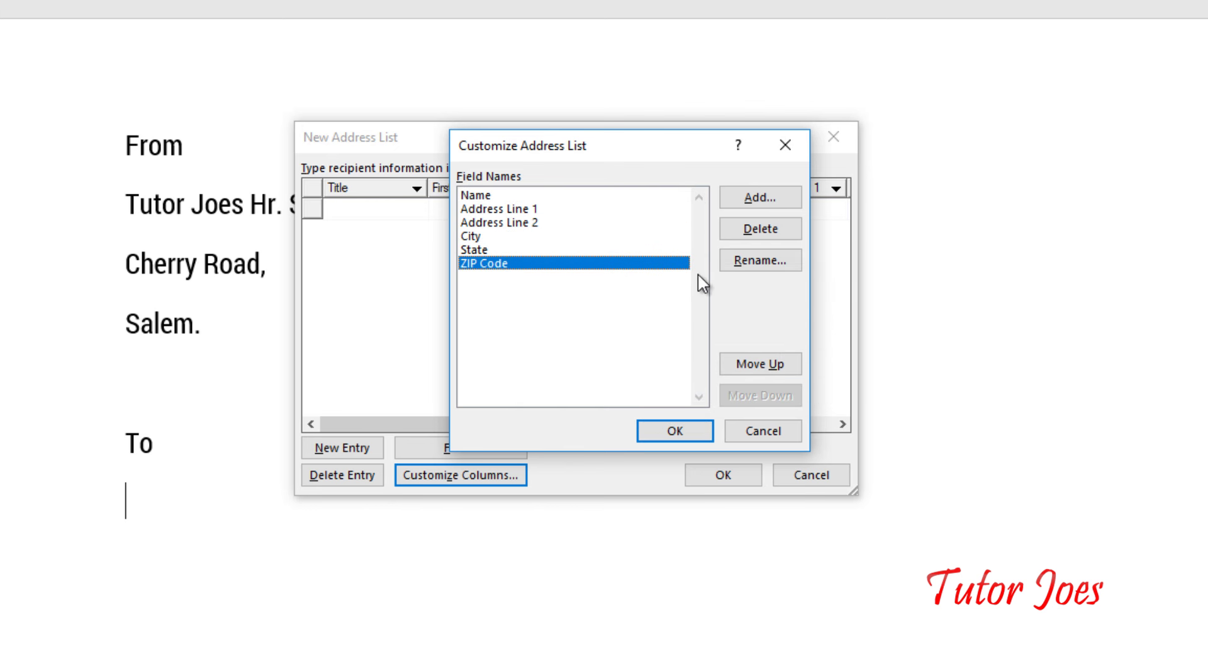
left_click(744, 261)
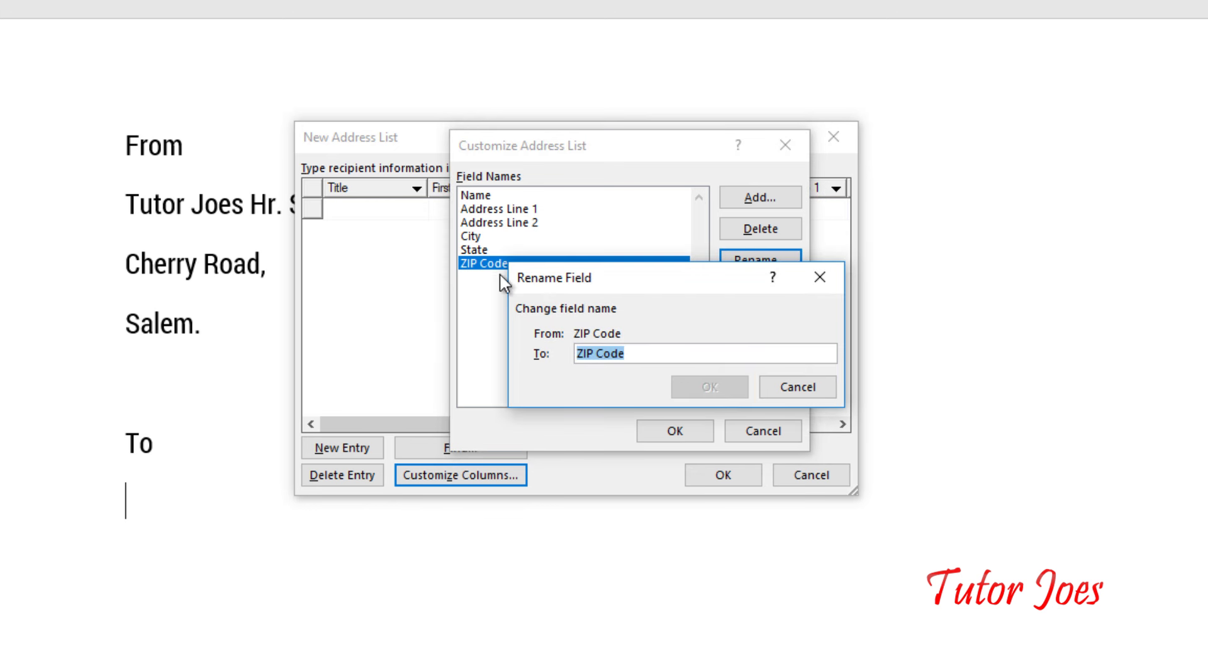
type("Pinc")
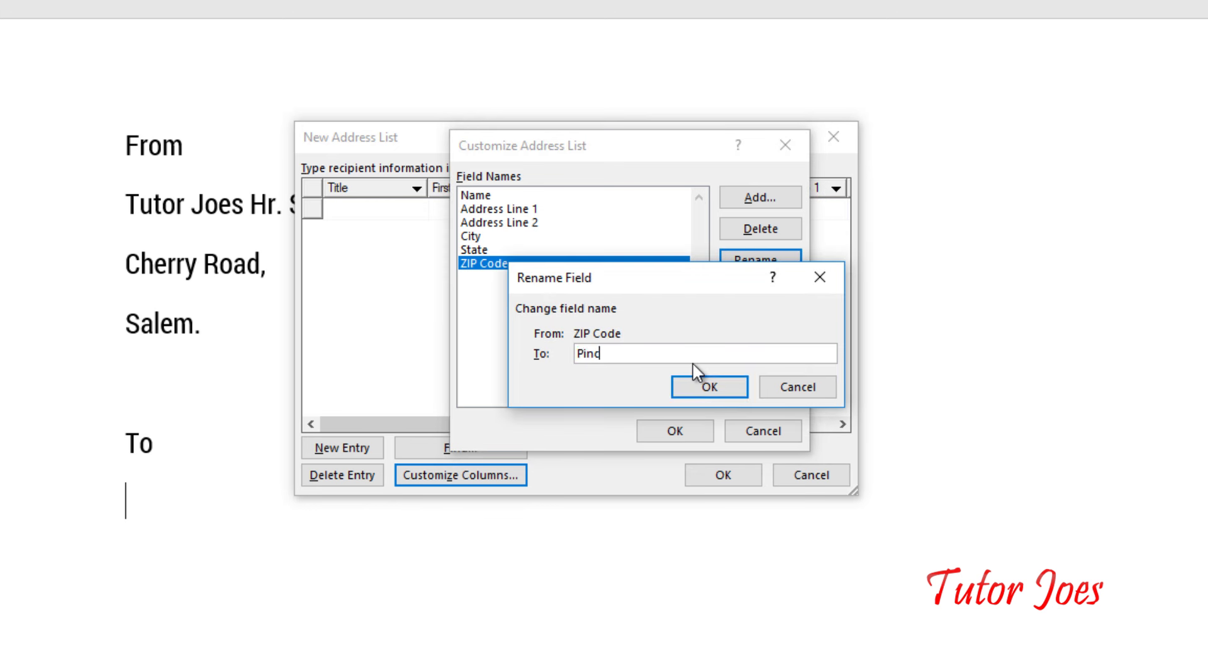
type("ode")
left_click(693, 387)
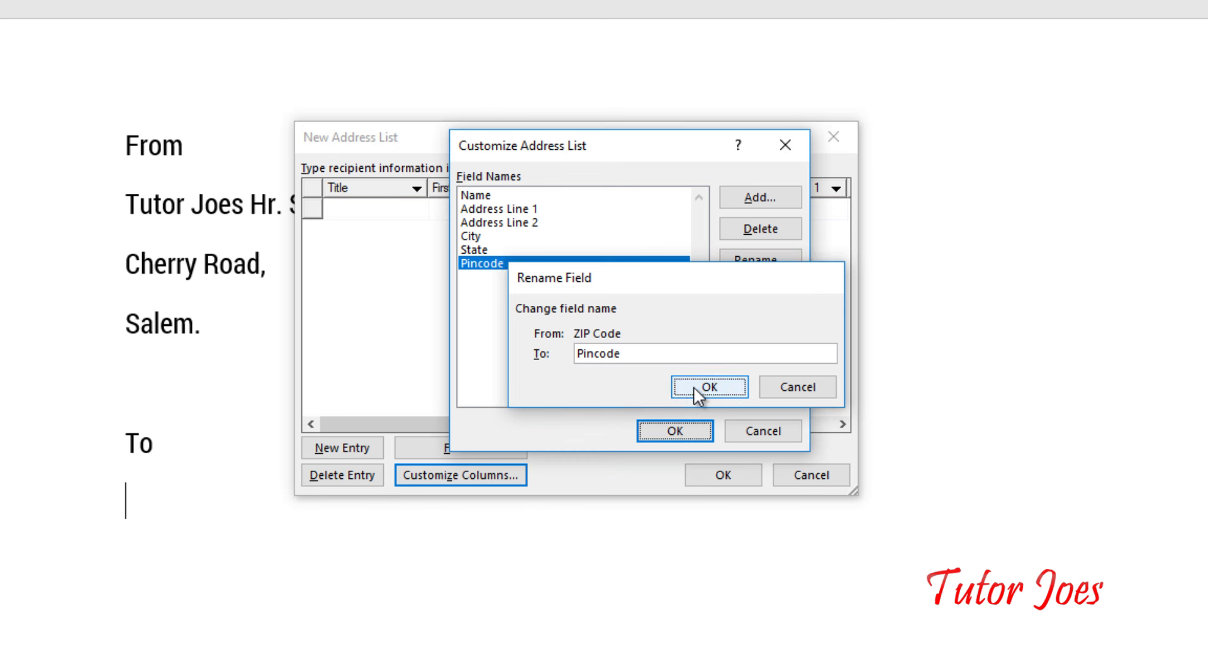
left_click(763, 190)
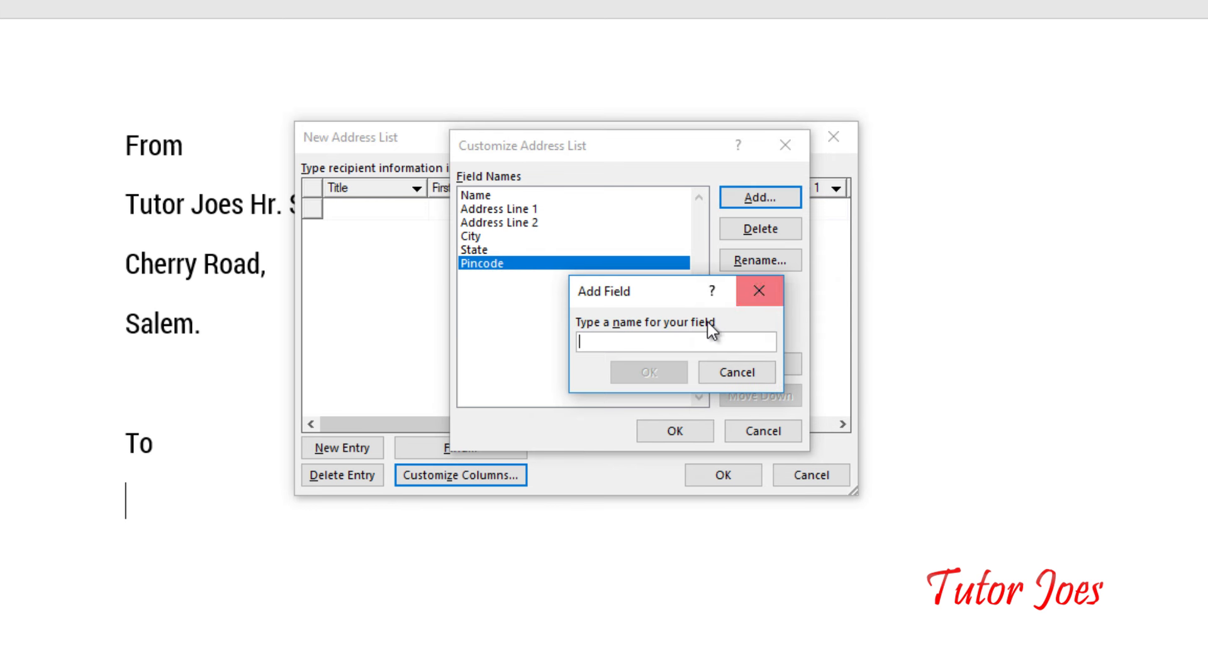
left_click(762, 291)
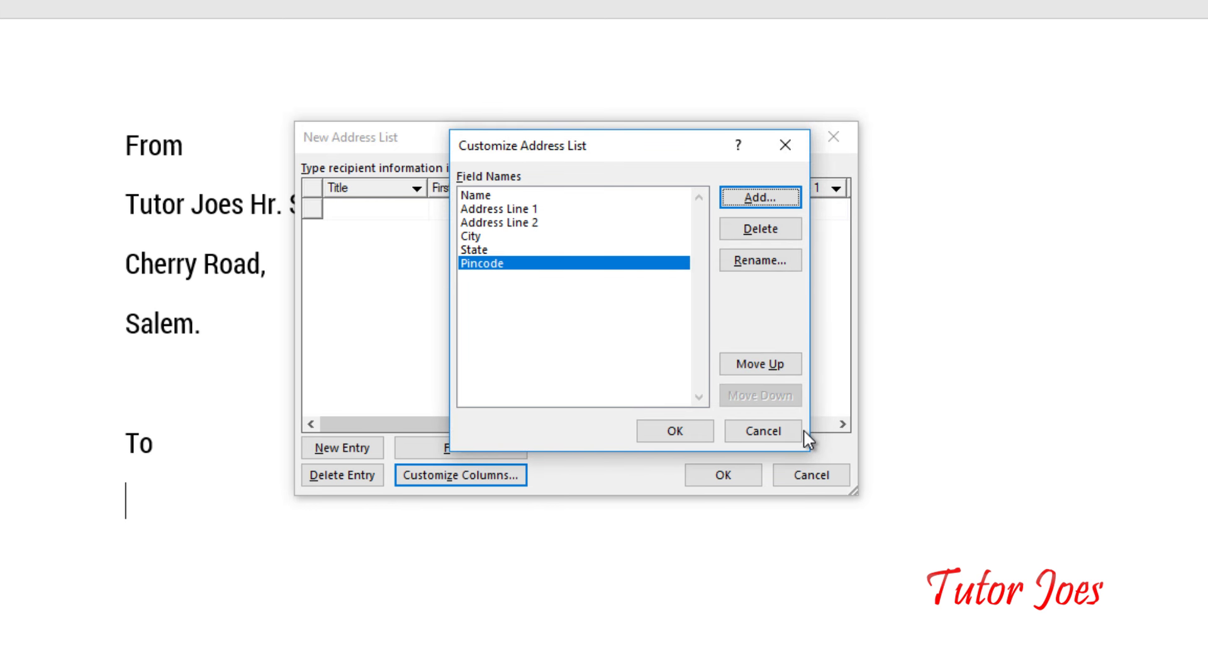
left_click(681, 430)
Enter the first recipient's name and first address line.
left_click_drag(525, 424, 638, 425)
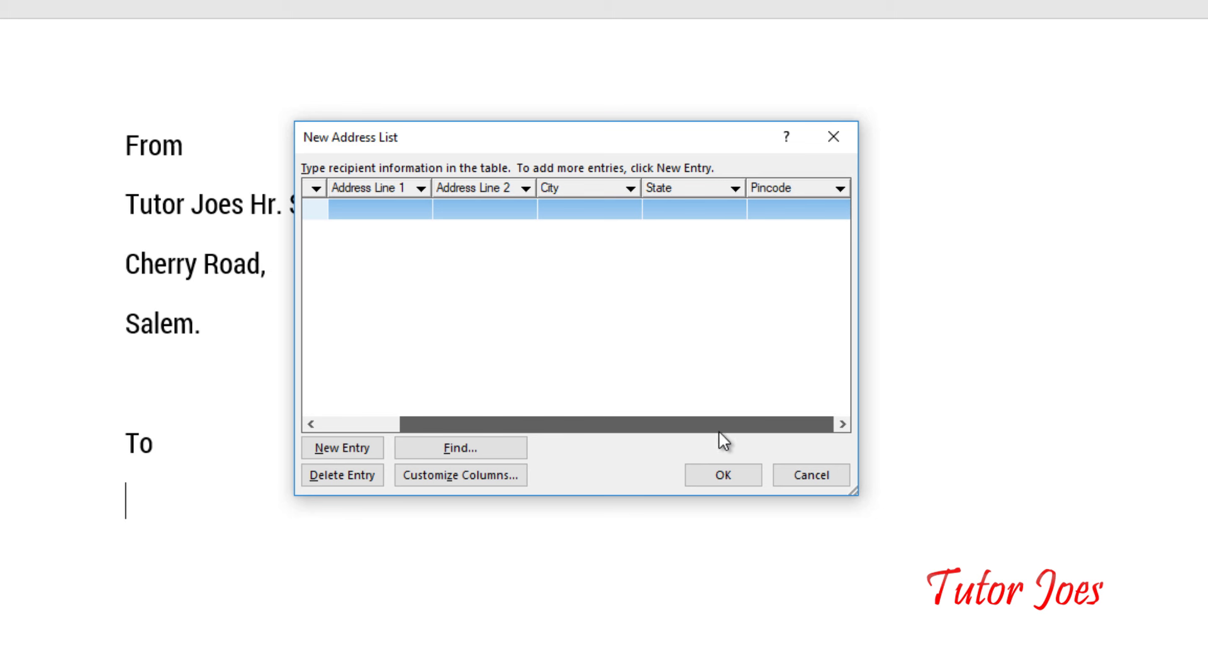
left_click_drag(724, 440, 385, 444)
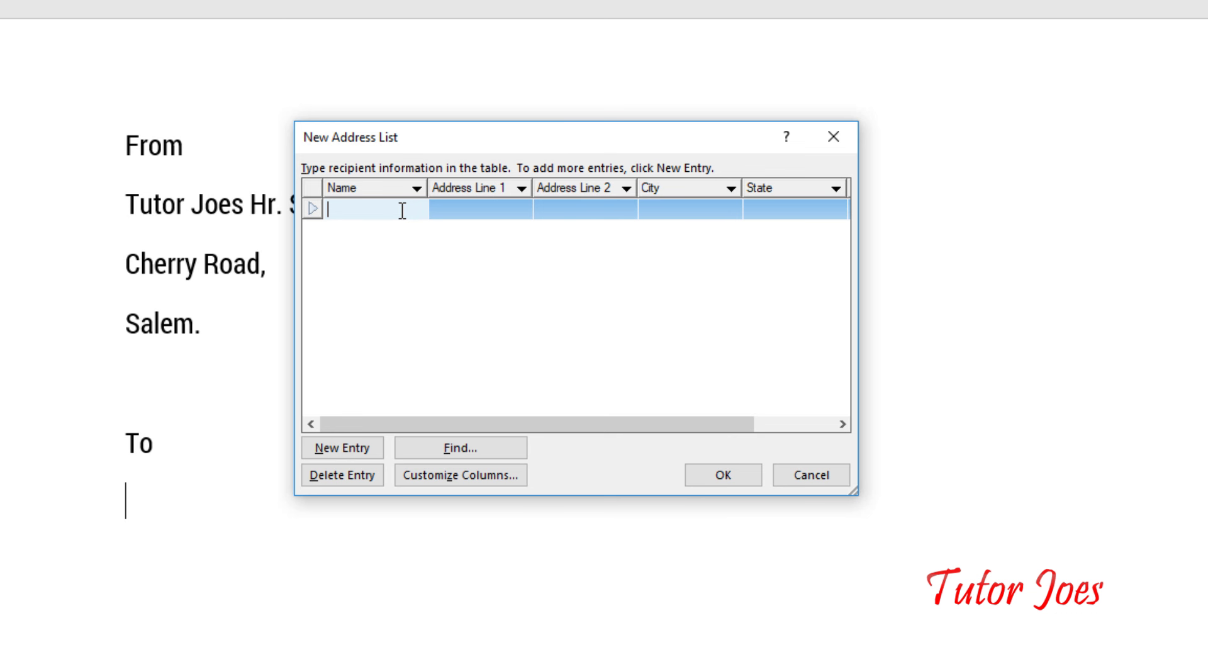
key("Tab")
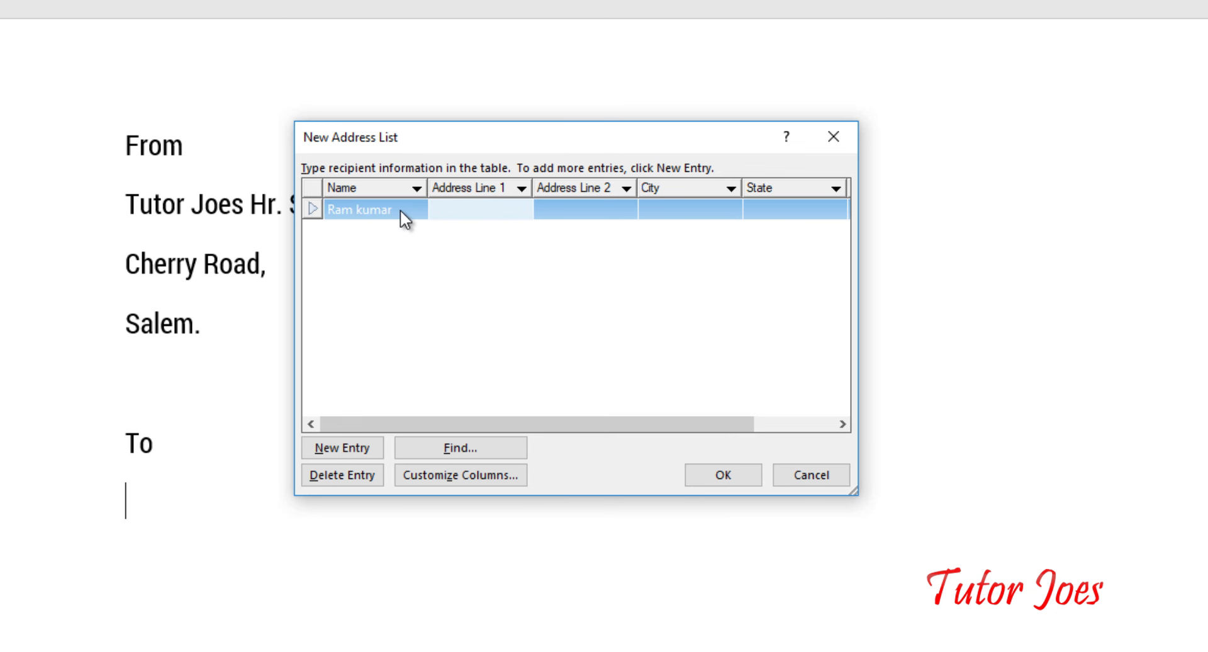
type("che")
key("BackSpace")
key("BackSpace")
key("BackSpace")
type("Gand")
type("hi")
type(" Road")
Fill in the first recipient's second address line, city, state and pincode.
key("Tab")
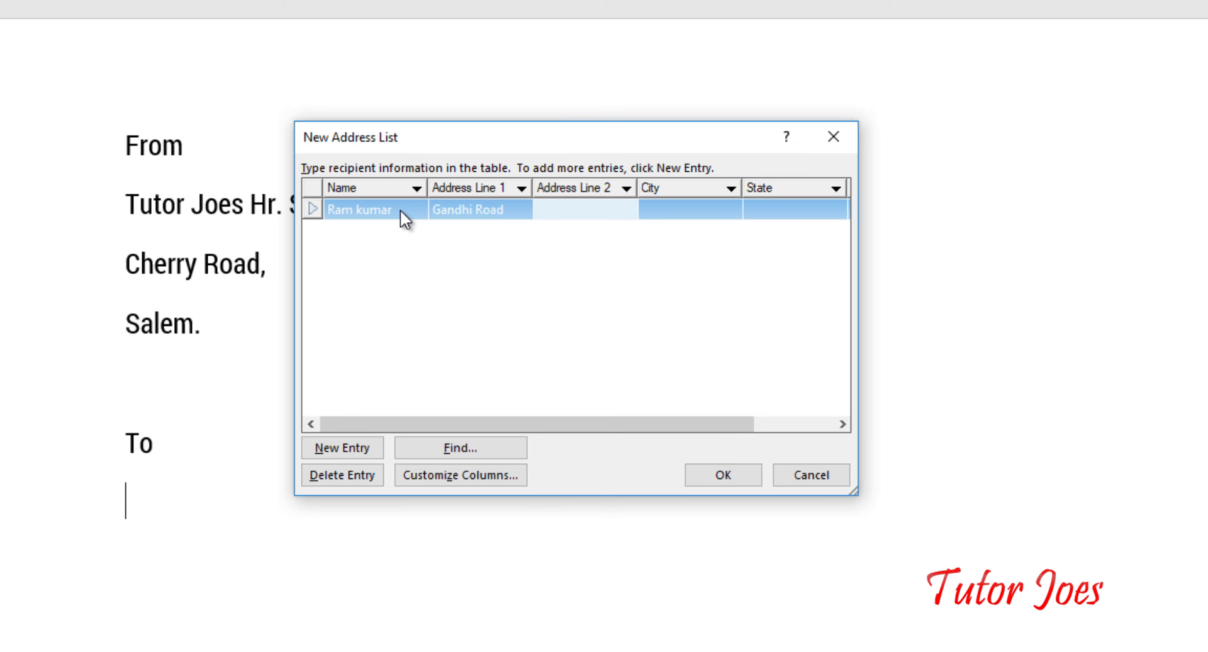
type("Ner")
key("BackSpace")
type("at")
type(" Vin")
type("cent")
type("Bus")
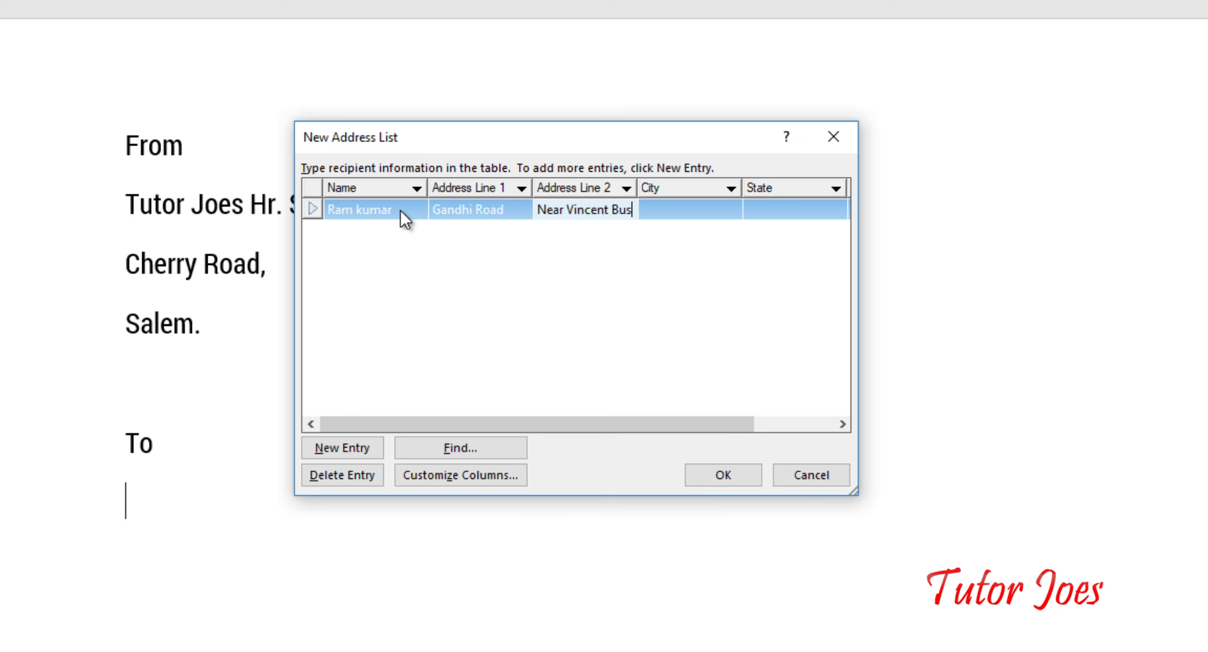
type(" Stop")
key("Tab")
type("S")
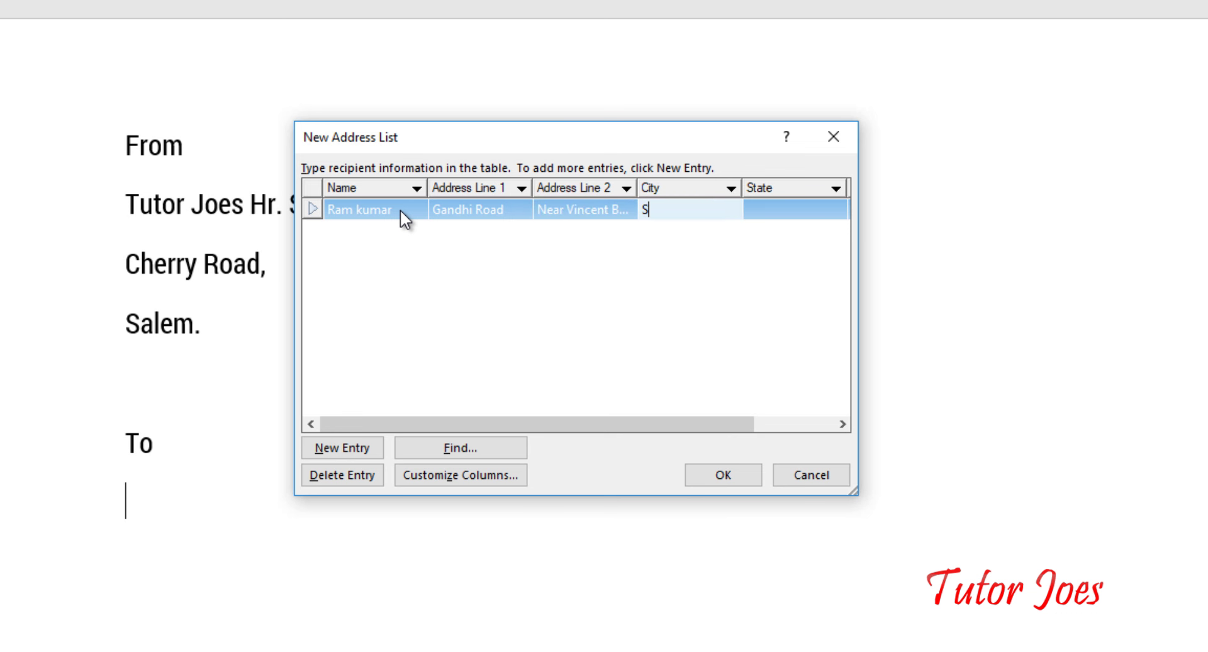
type("alem")
key("Tab")
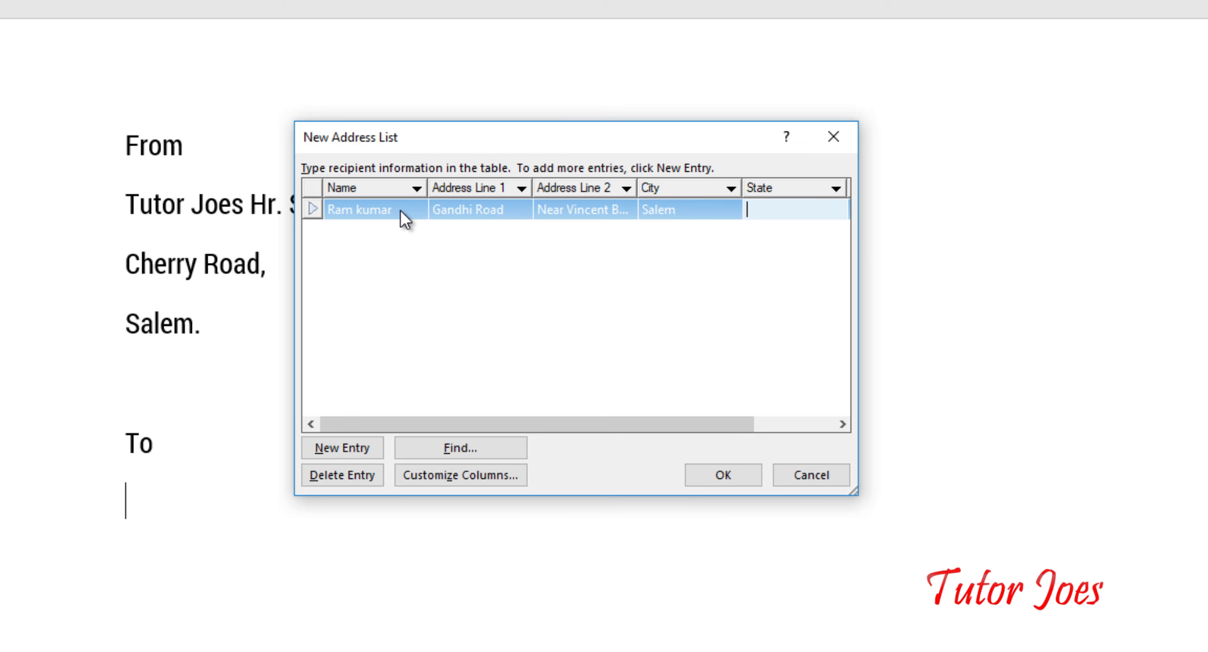
type("Tamilnadu")
key("Tab")
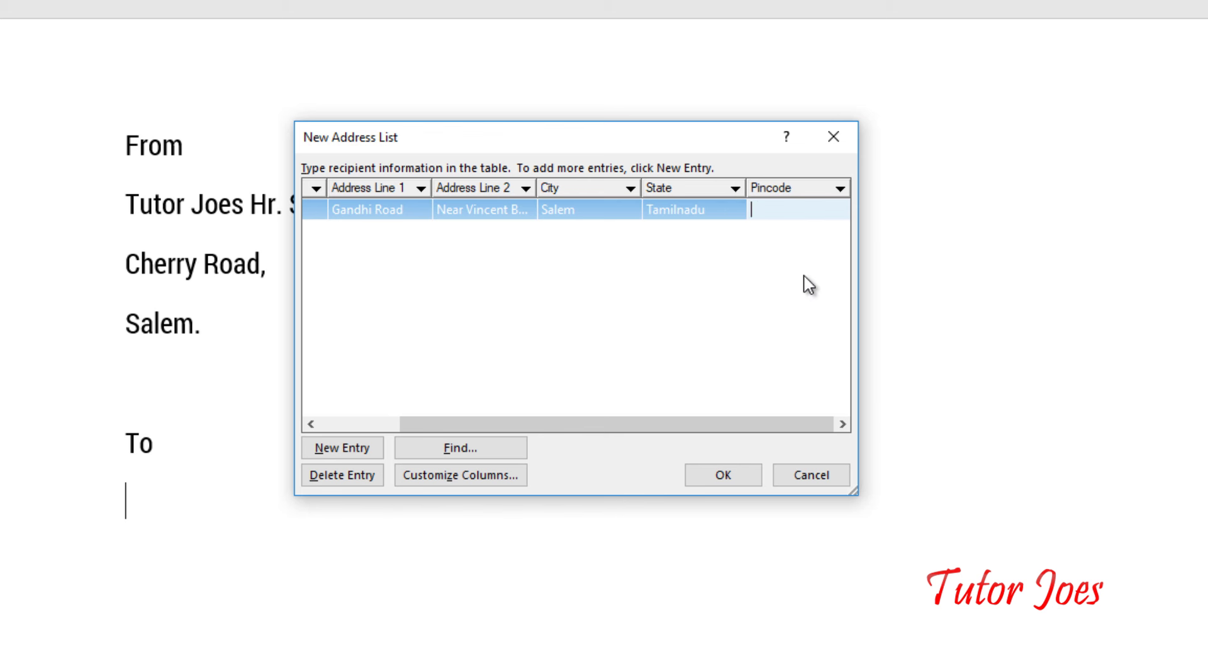
type("636007")
Add a new entry with the second recipient's name and both address lines.
left_click(335, 443)
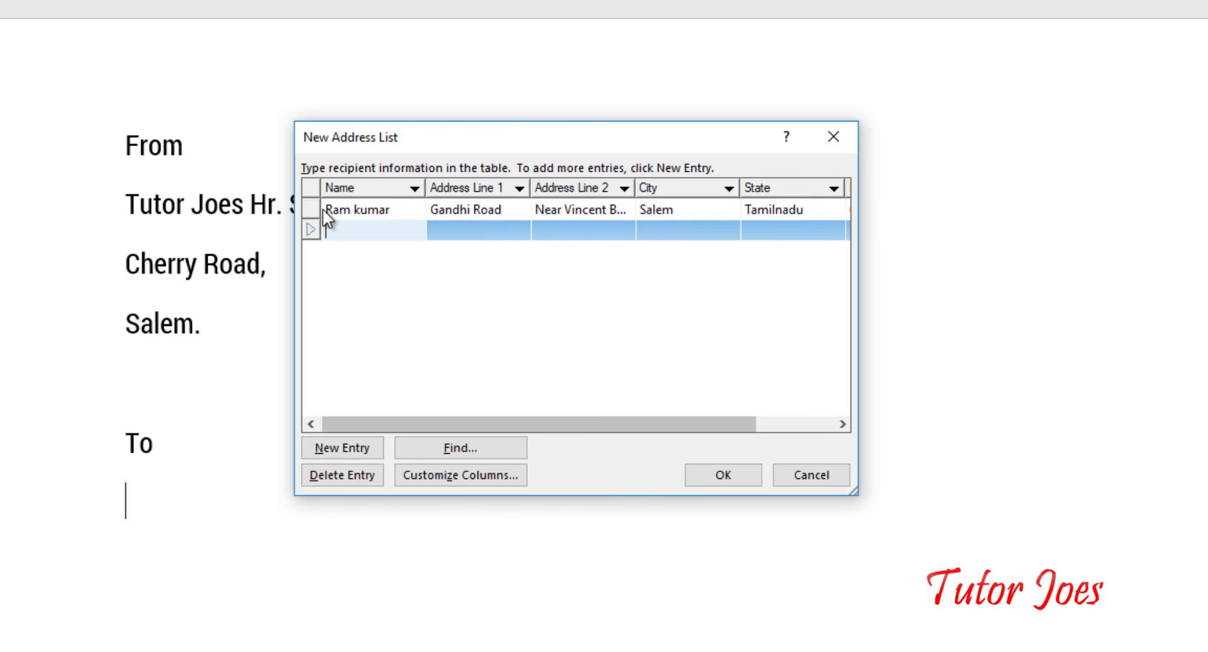
type("Sam")
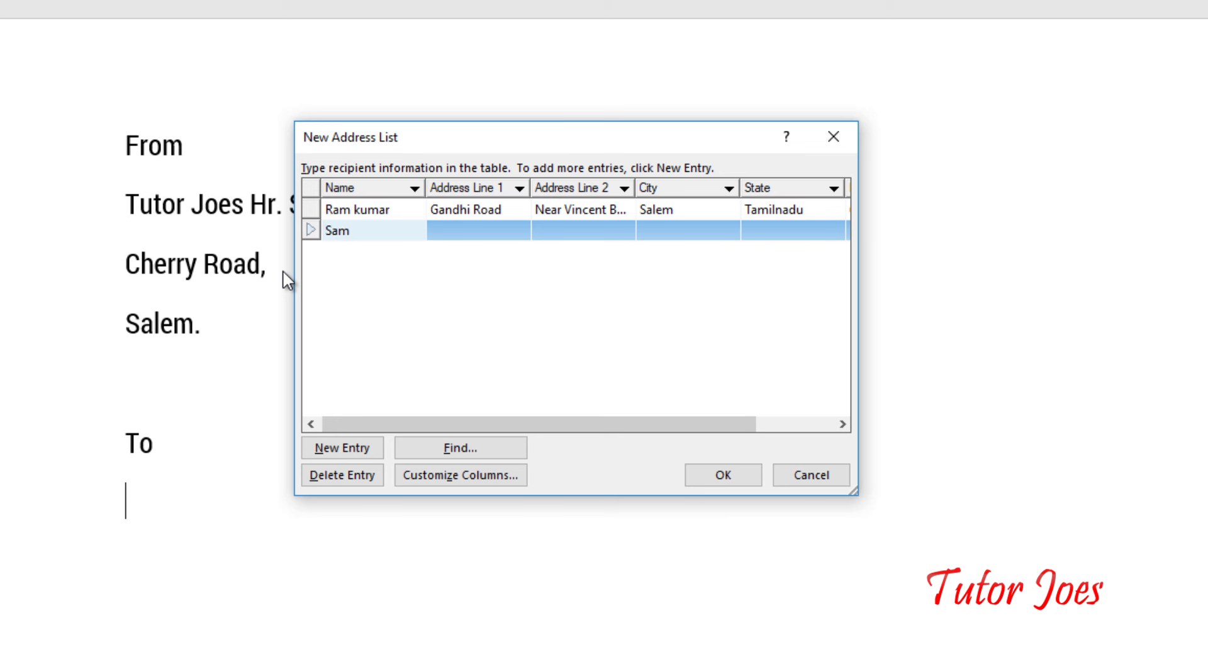
key("Tab")
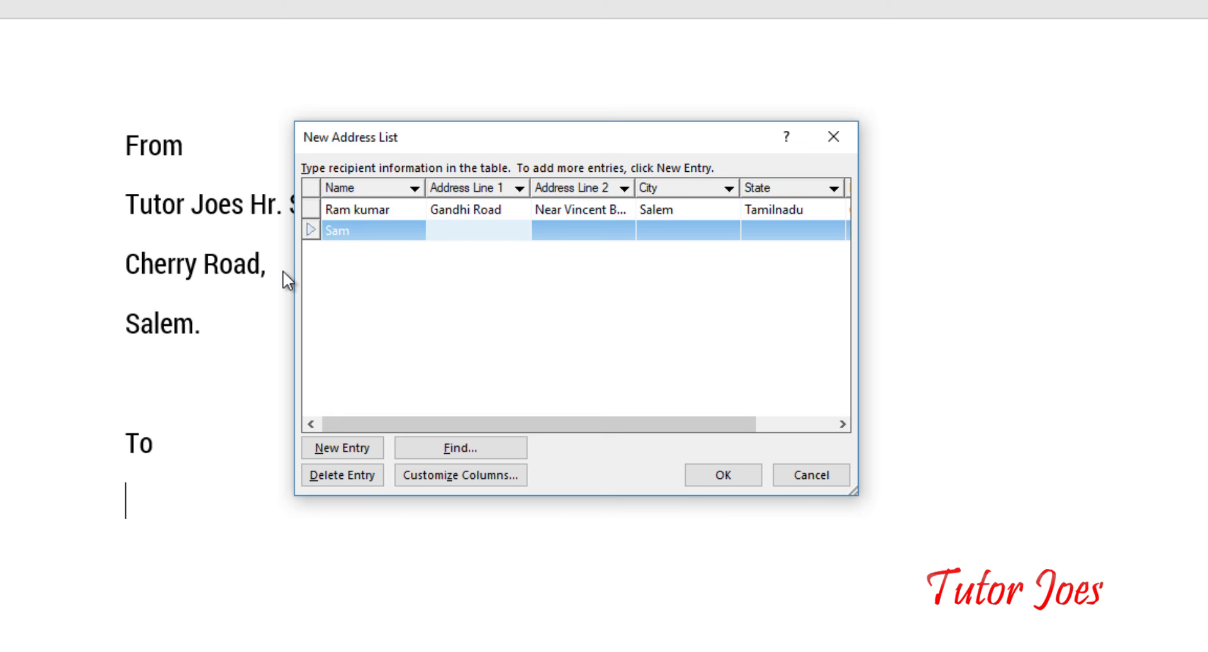
type("Sank")
type("ar Nagar")
key("Tab")
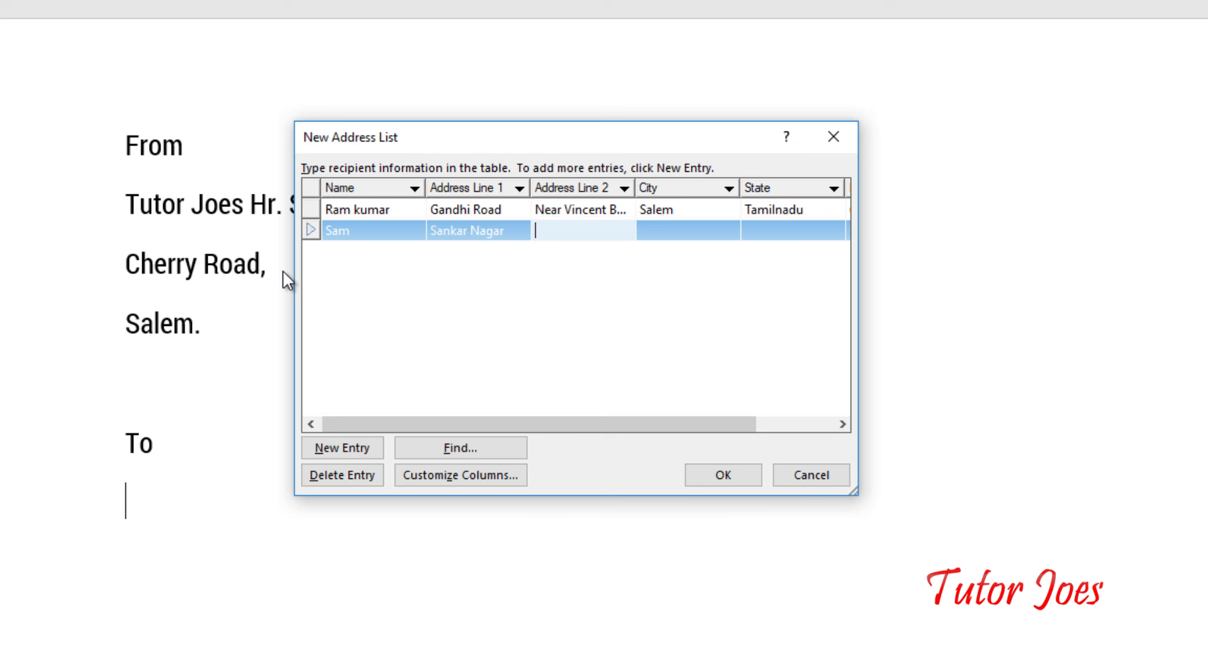
type("Old N")
key("BackSpace")
type("Bus St")
type("and")
Enter the second recipient's city, state and pincode, opening a third row.
key("Tab")
type("Sa")
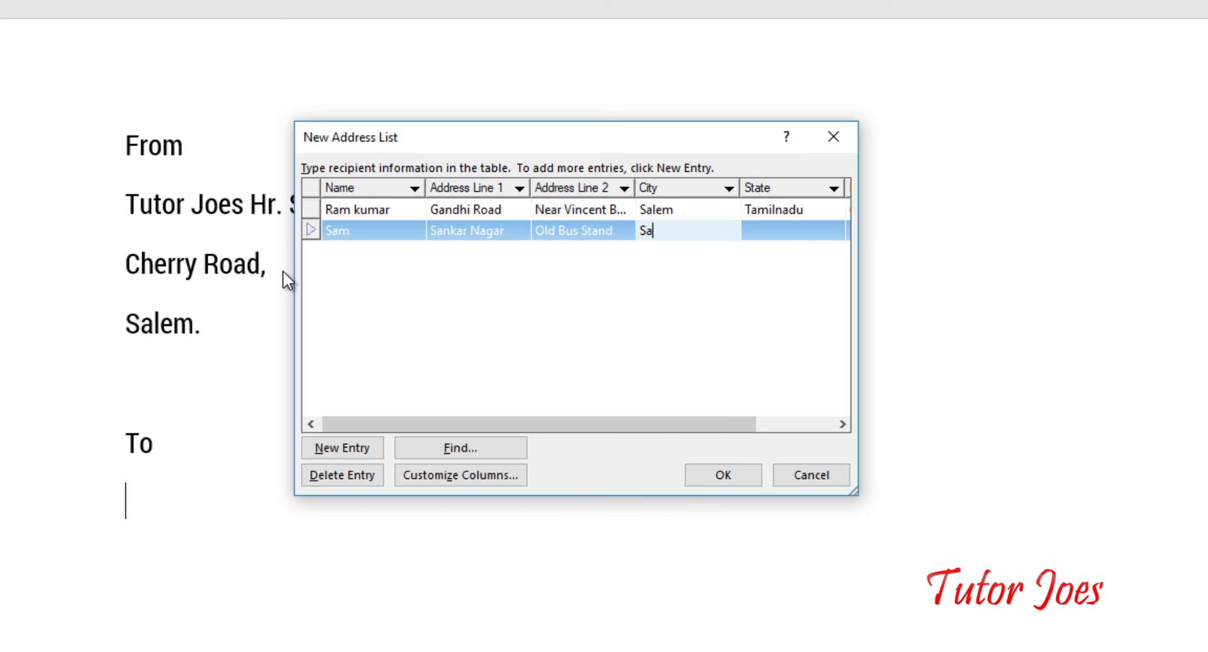
type("lem")
key("BackSpace")
key("BackSpace")
key("BackSpace")
type("lem")
key("Tab")
type("Tamil")
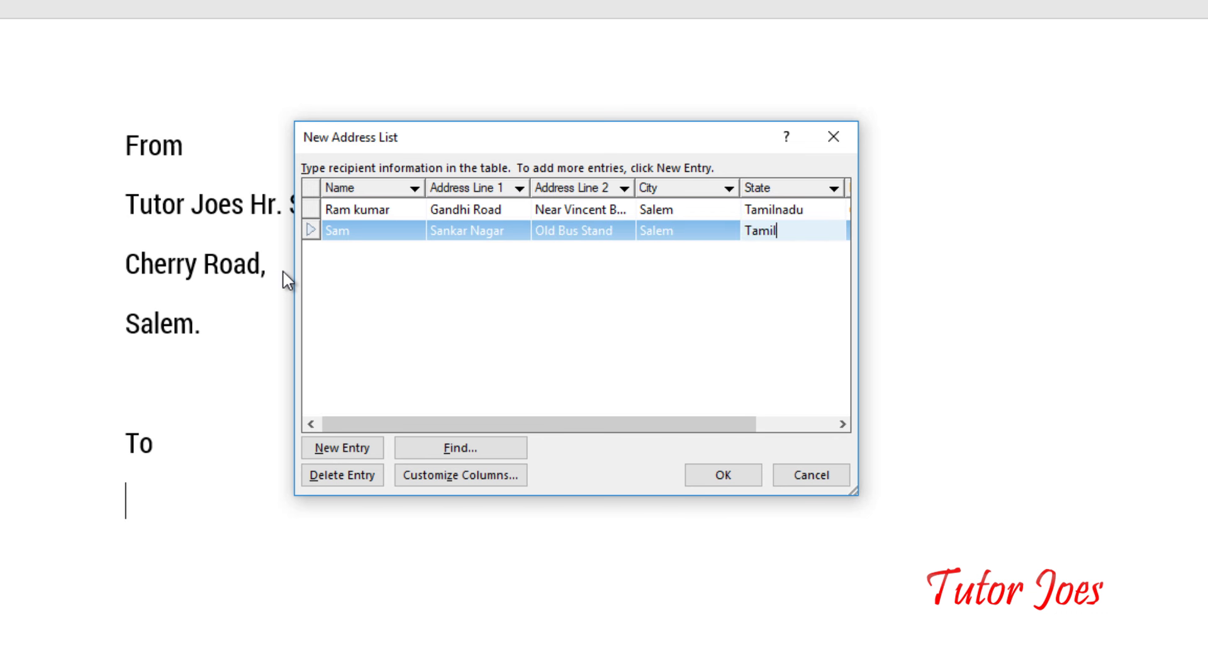
type("nadu")
key("Tab")
type("63")
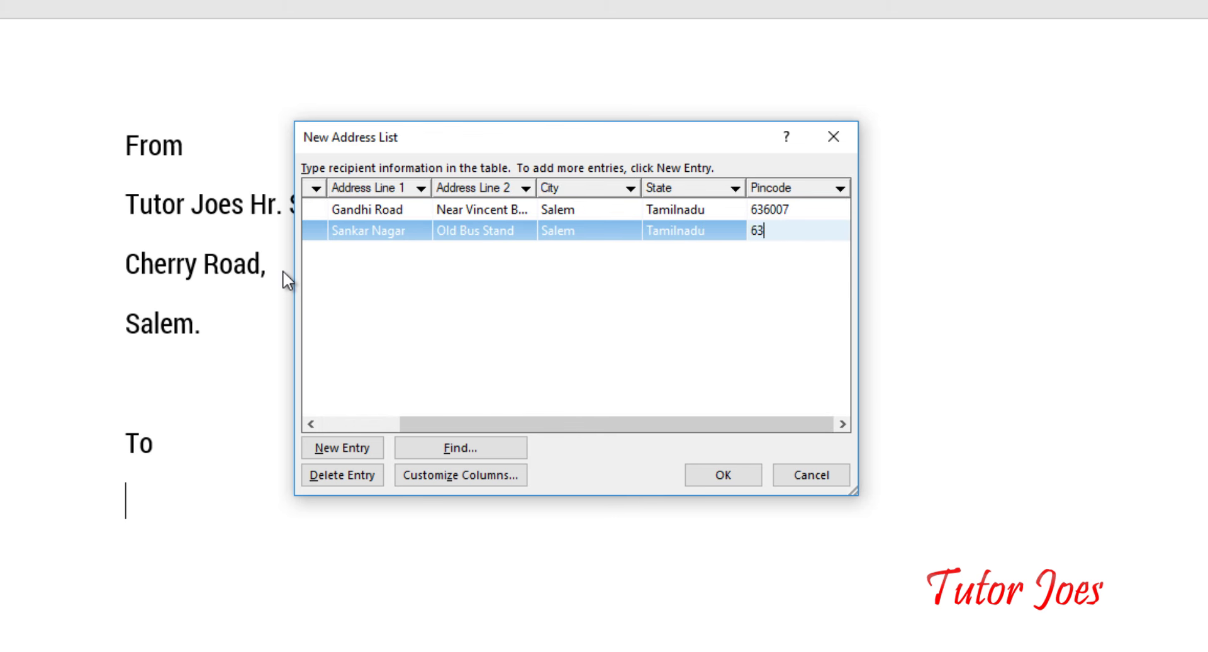
type("6008")
key("Tab")
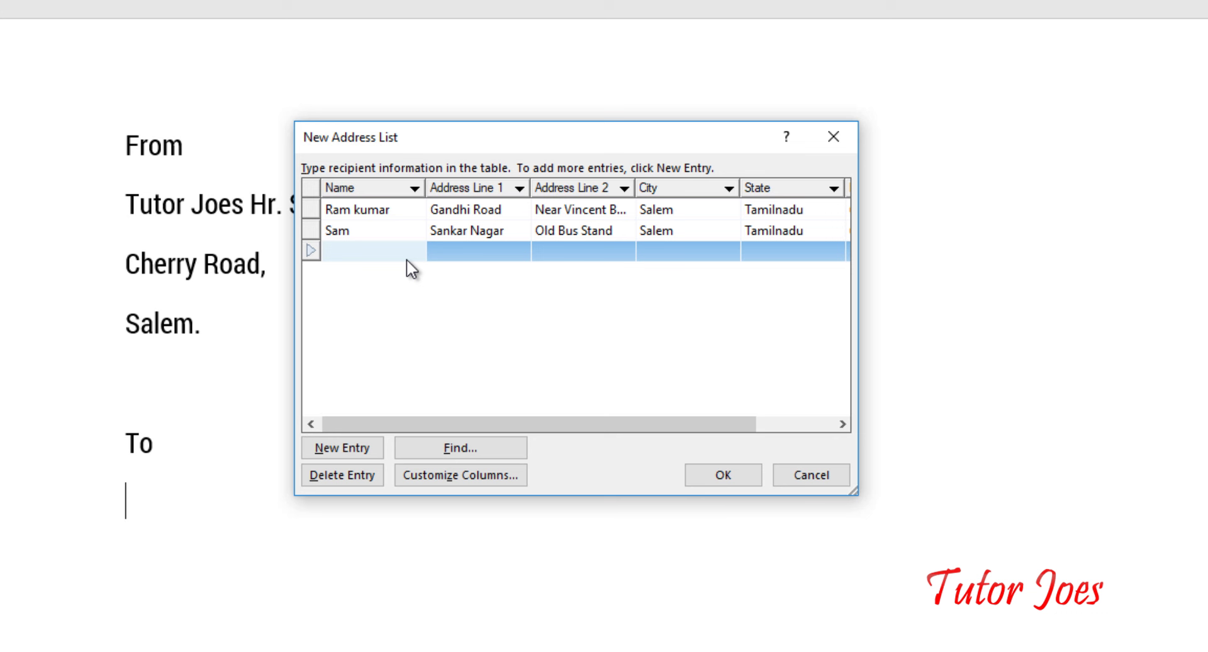
Enter the third recipient's name and both address lines.
type("Tom")
key("Tab")
type("We")
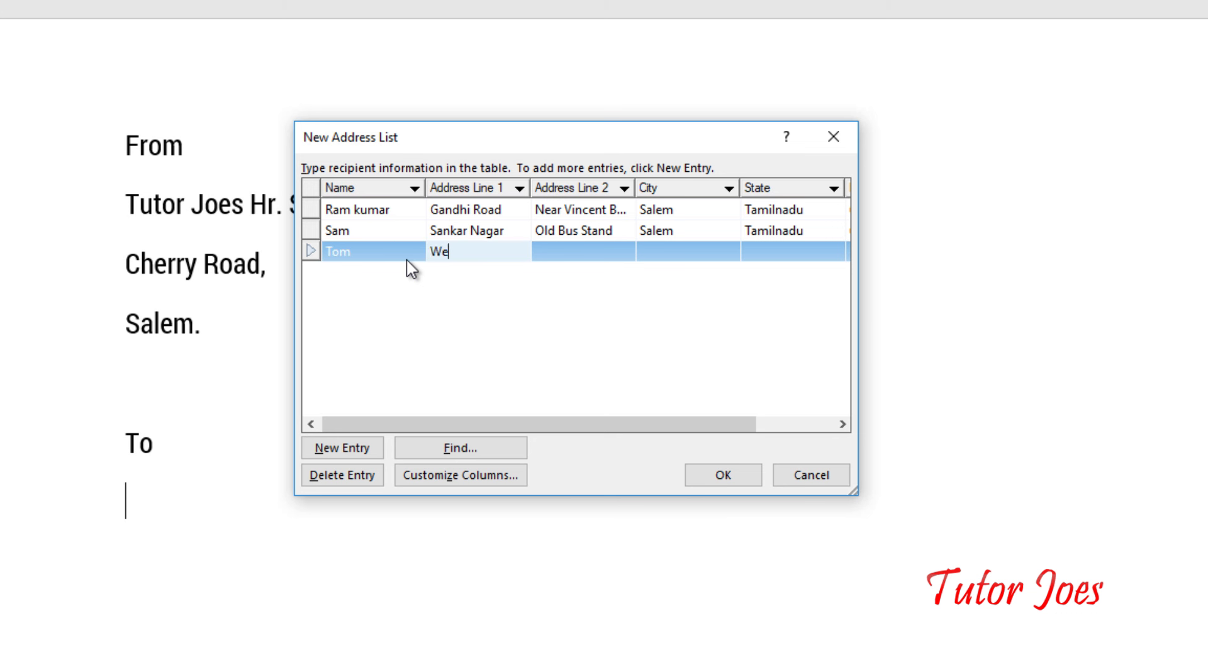
type("st Stree")
type("t")
key("Tab")
type("Neat")
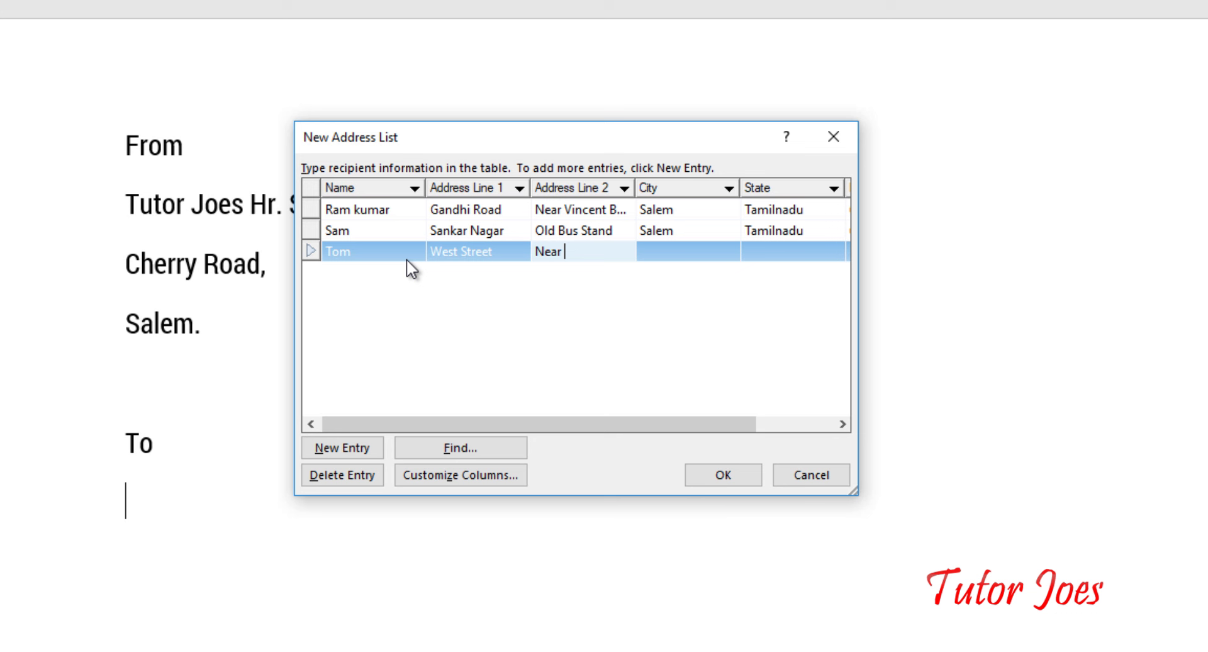
type("Booth Roa")
type("d")
key("Tab")
Fill in the third recipient's city, state and pincode.
type("Salem")
key("Tab")
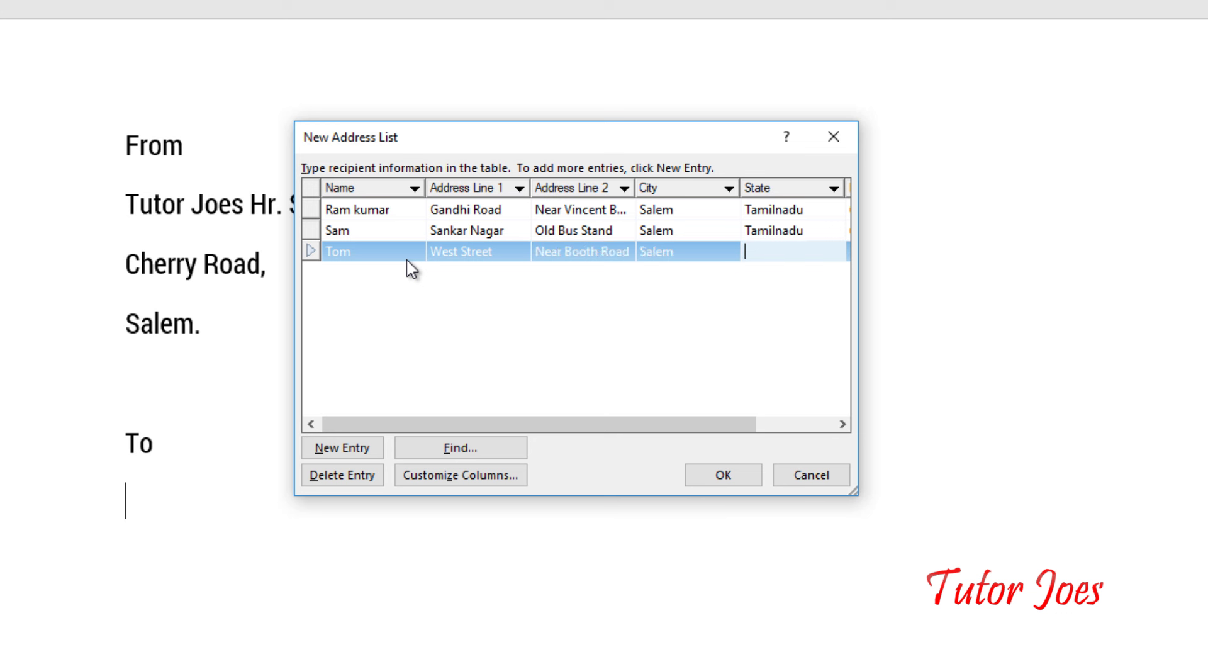
type("Tamilnda")
key("BackSpace")
key("BackSpace")
type("ad")
key("Tab")
type("63")
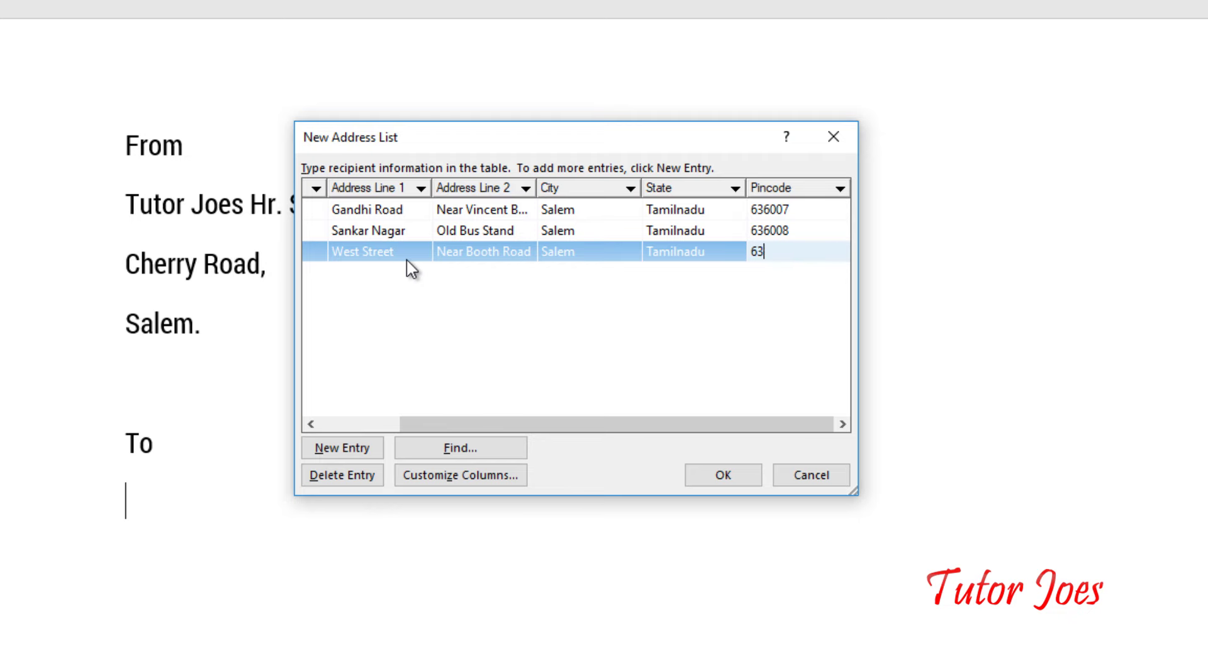
type("2258")
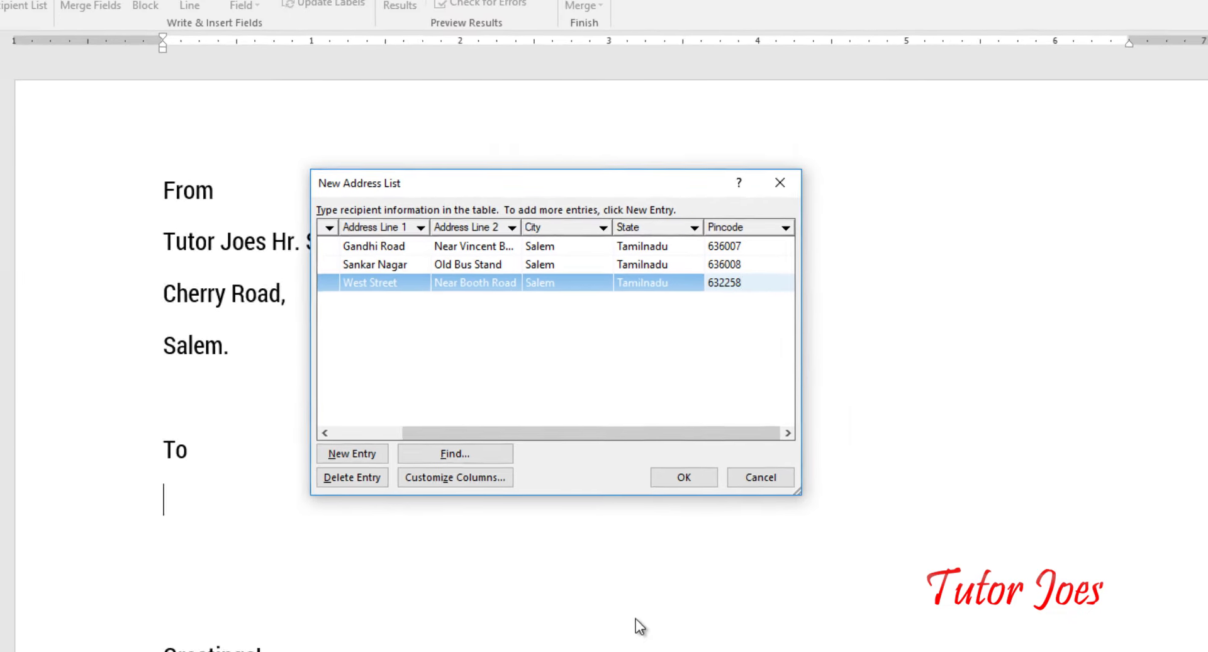
Save the recipient list as school.mdb.
left_click(708, 477)
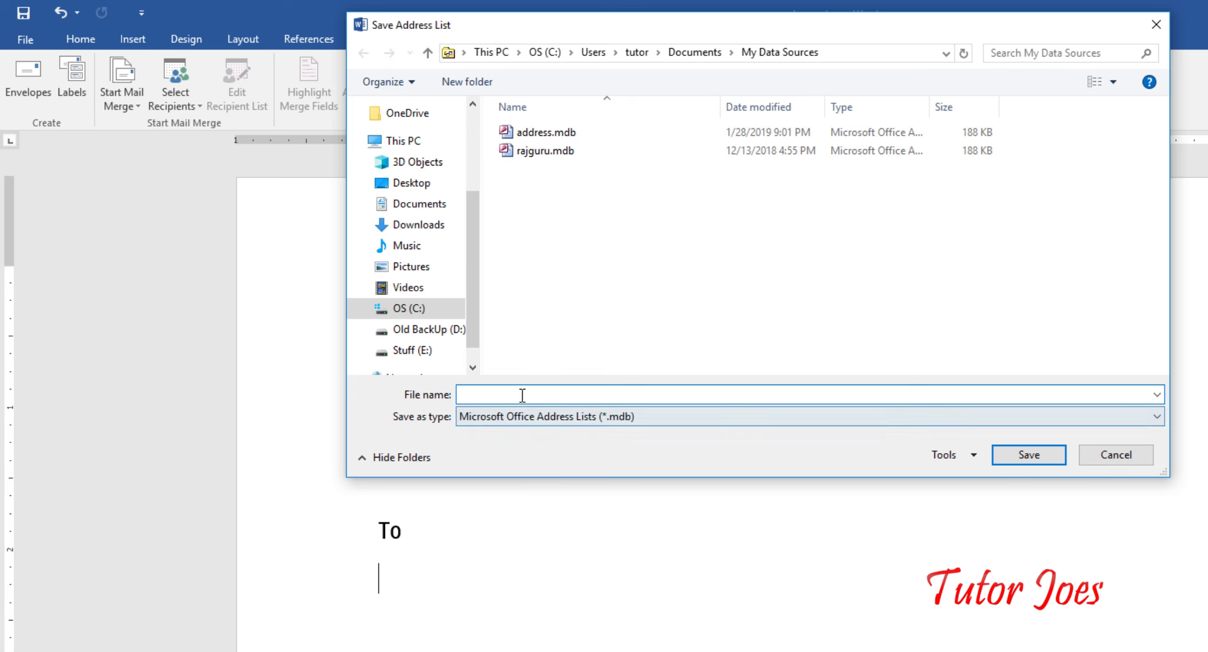
type("school")
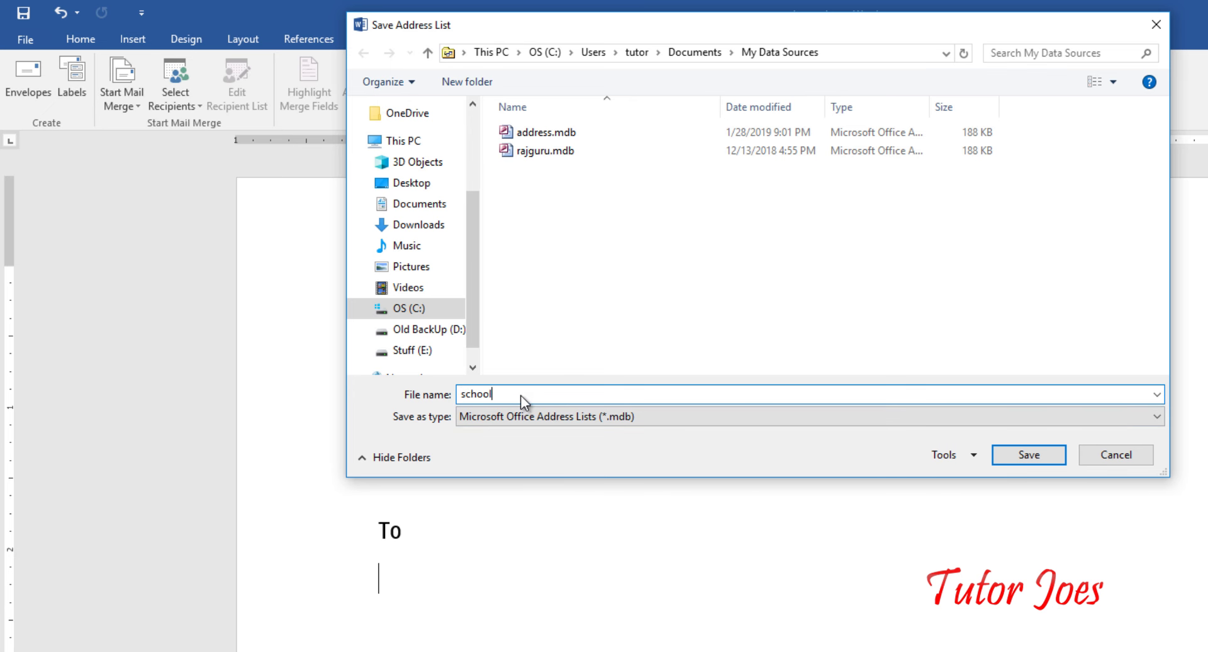
key("Return")
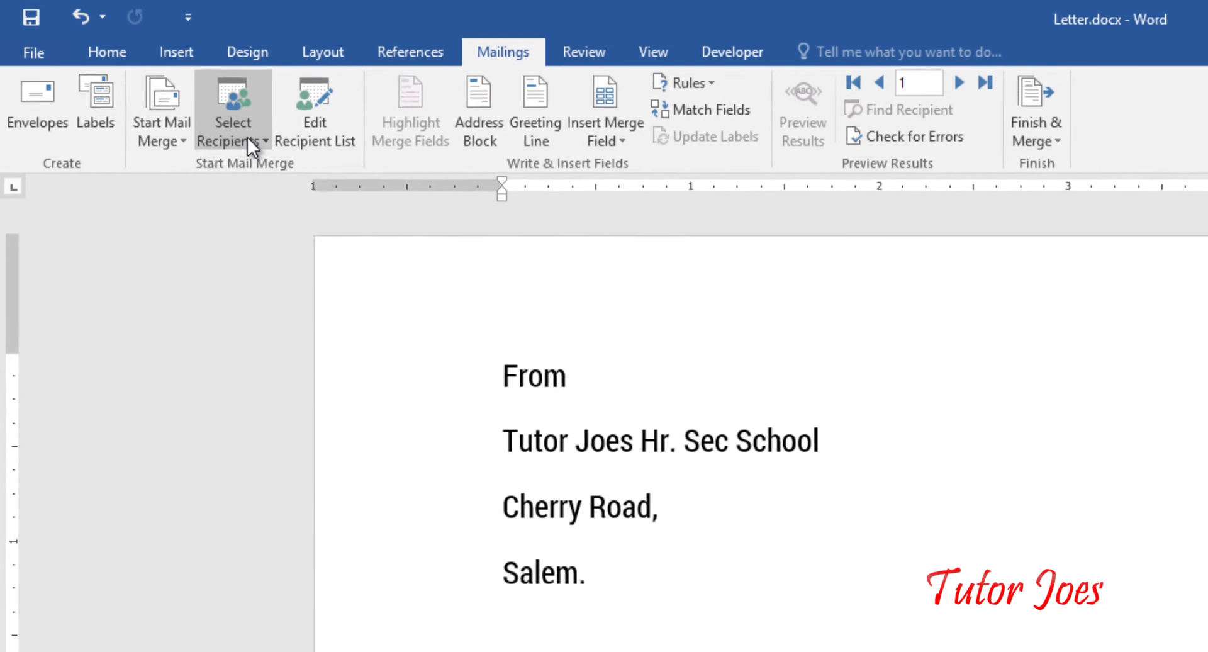
Attach school.mdb to the letter through Use an Existing List.
left_click(186, 103)
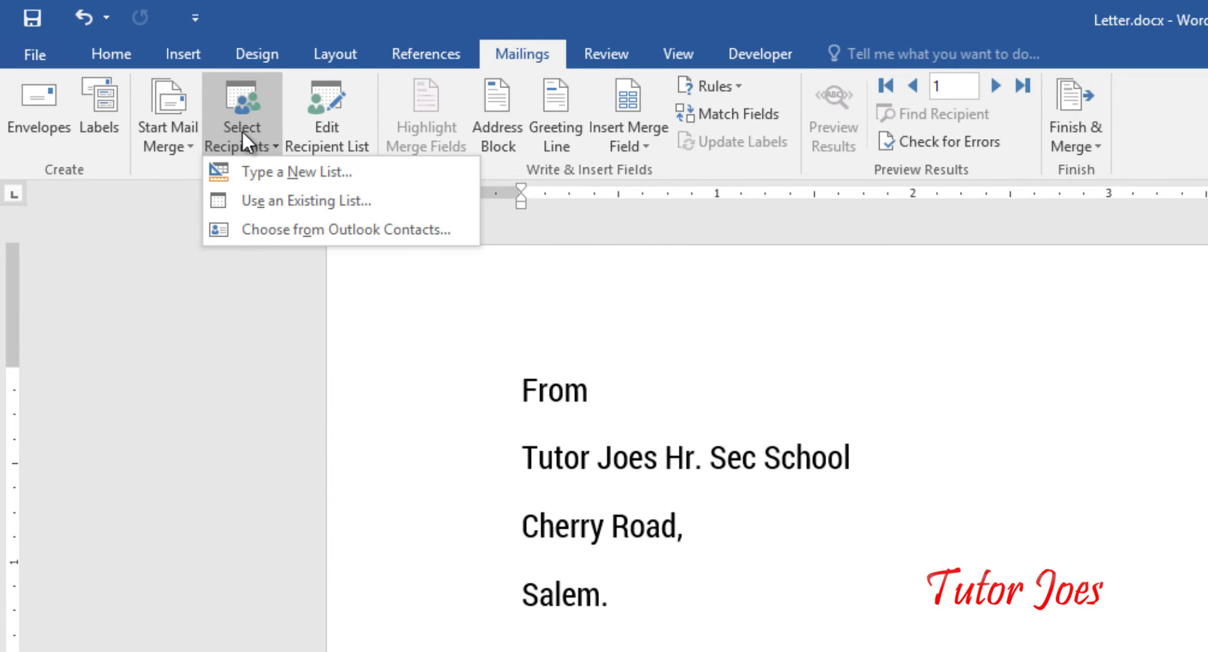
left_click(294, 203)
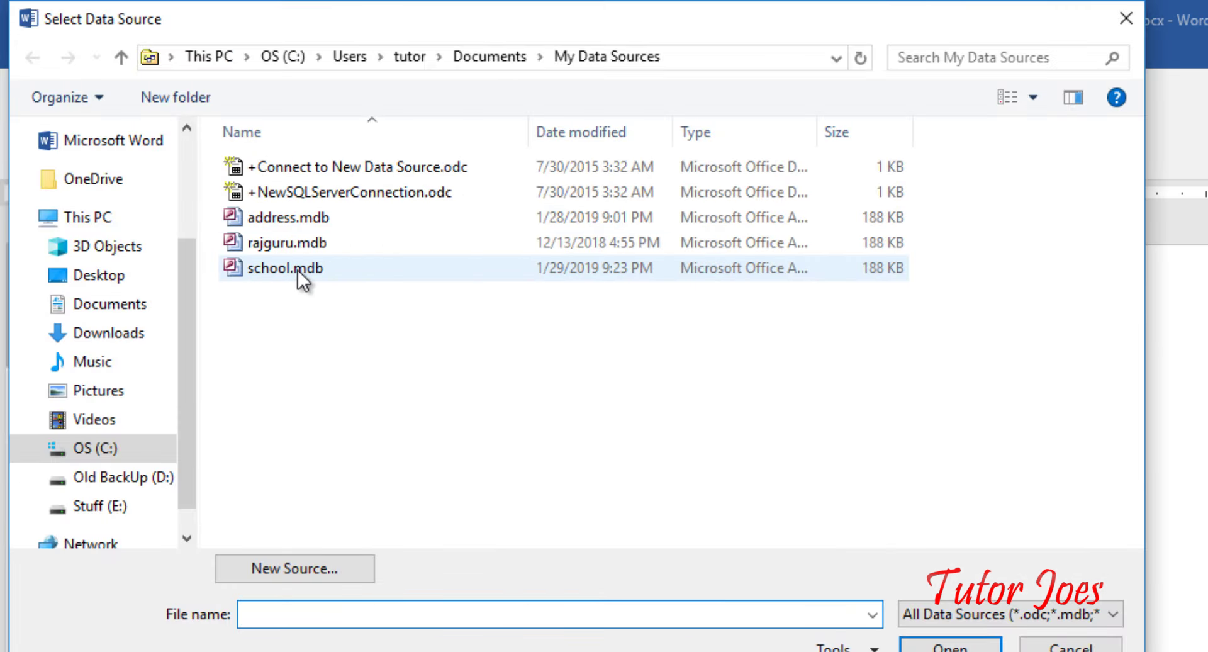
left_click(289, 270)
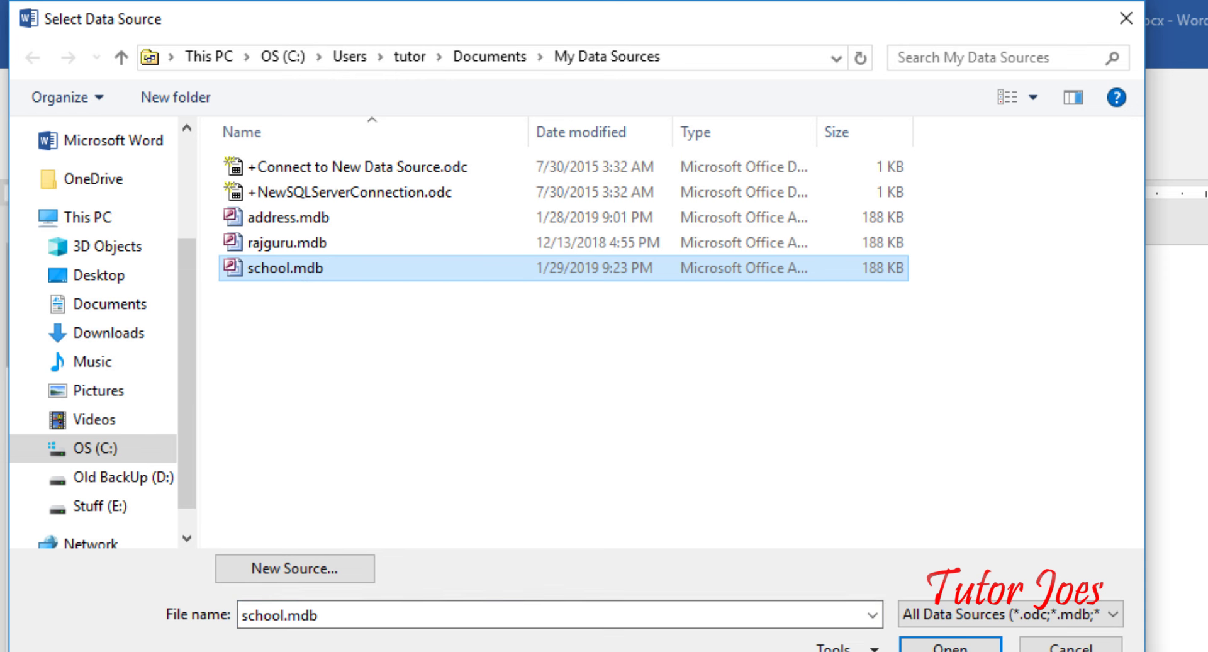
left_click(950, 644)
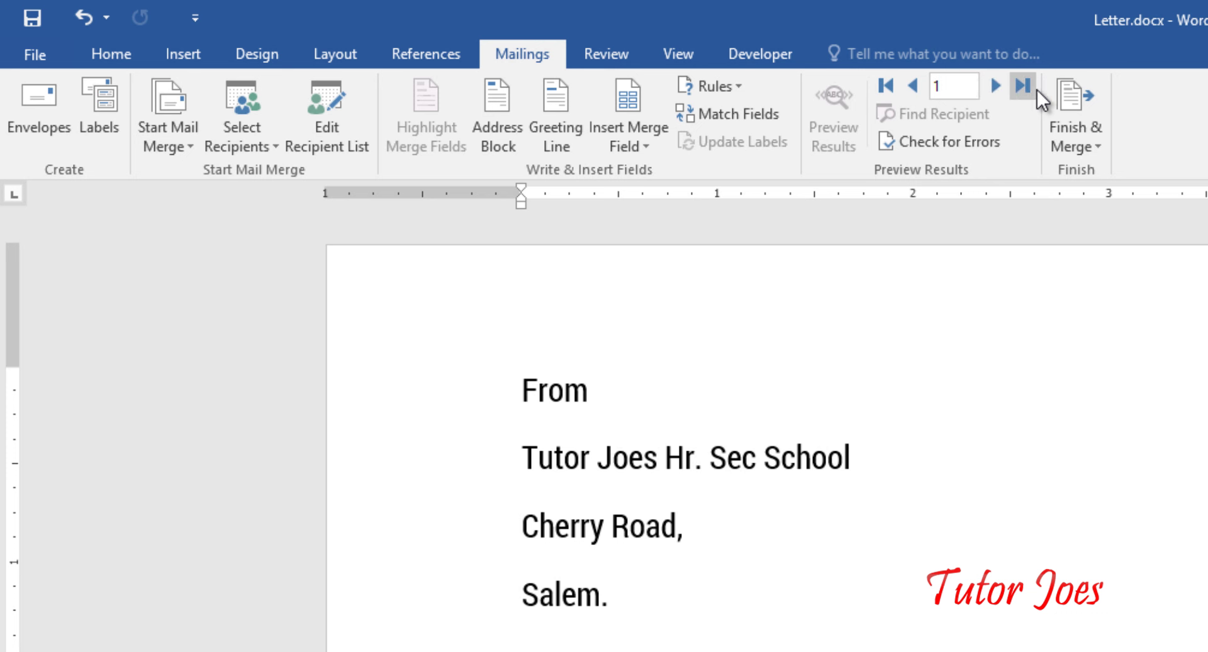
Step forward through the next recipient records, then return to the first record.
left_click(1000, 92)
left_click(1000, 92)
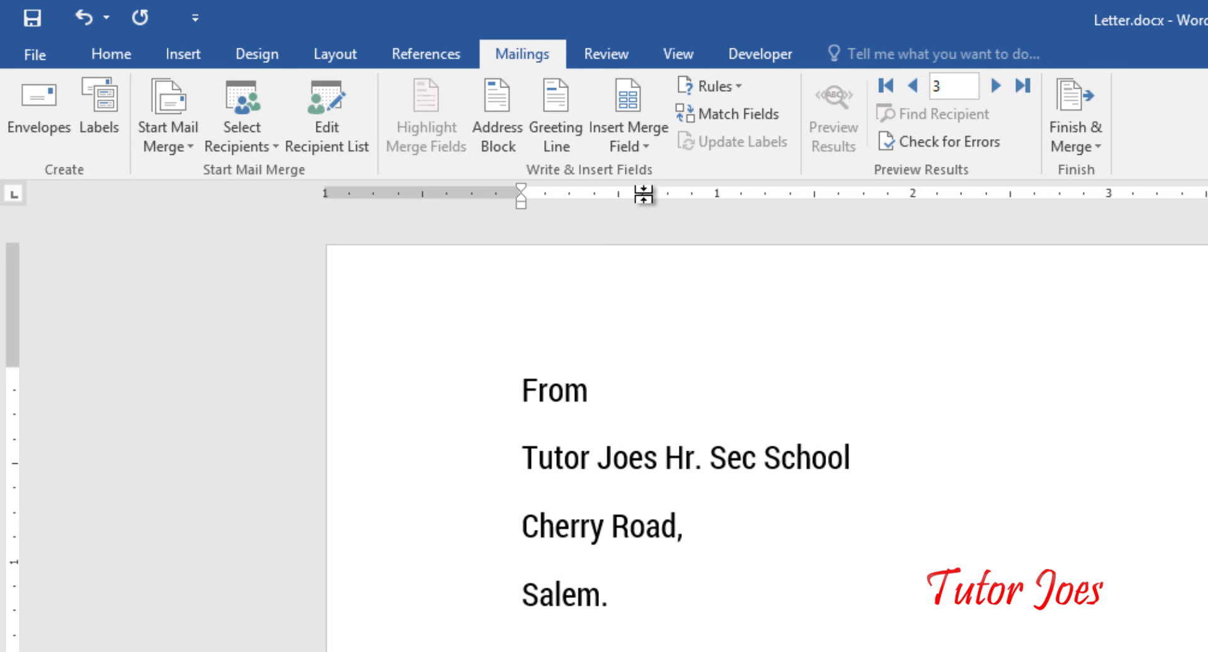
left_click(887, 85)
Insert the Name, Address_Line_1, Address_Line_2, City and State merge fields on separate lines under To.
left_click(629, 145)
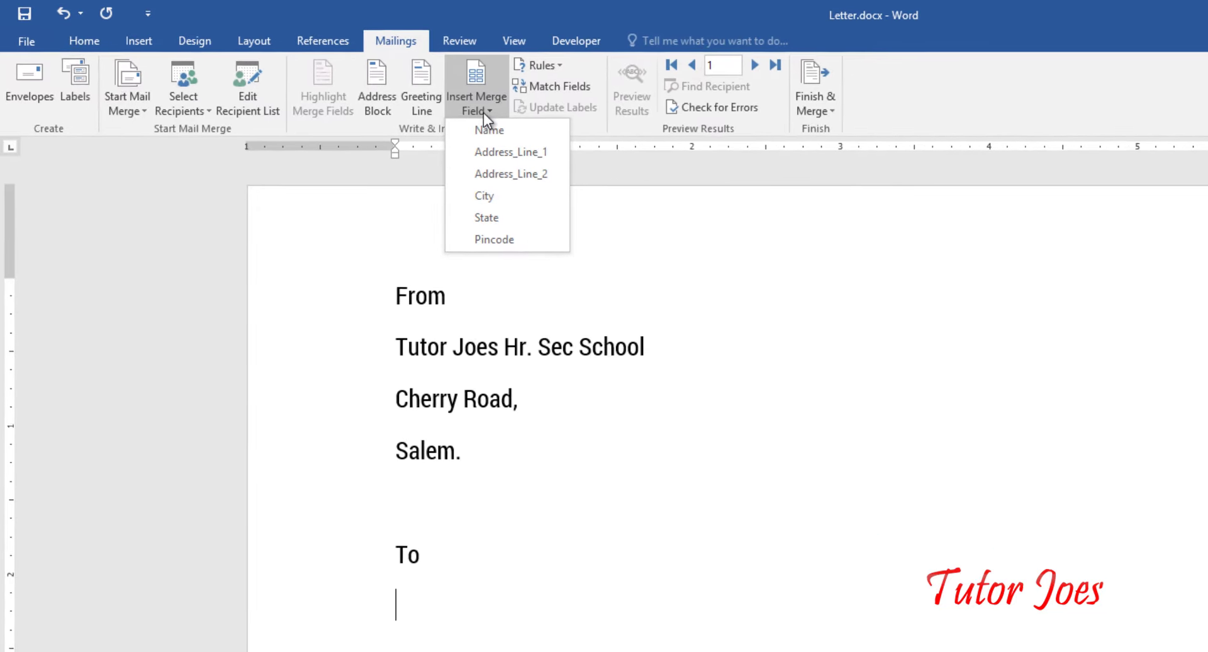
left_click(489, 131)
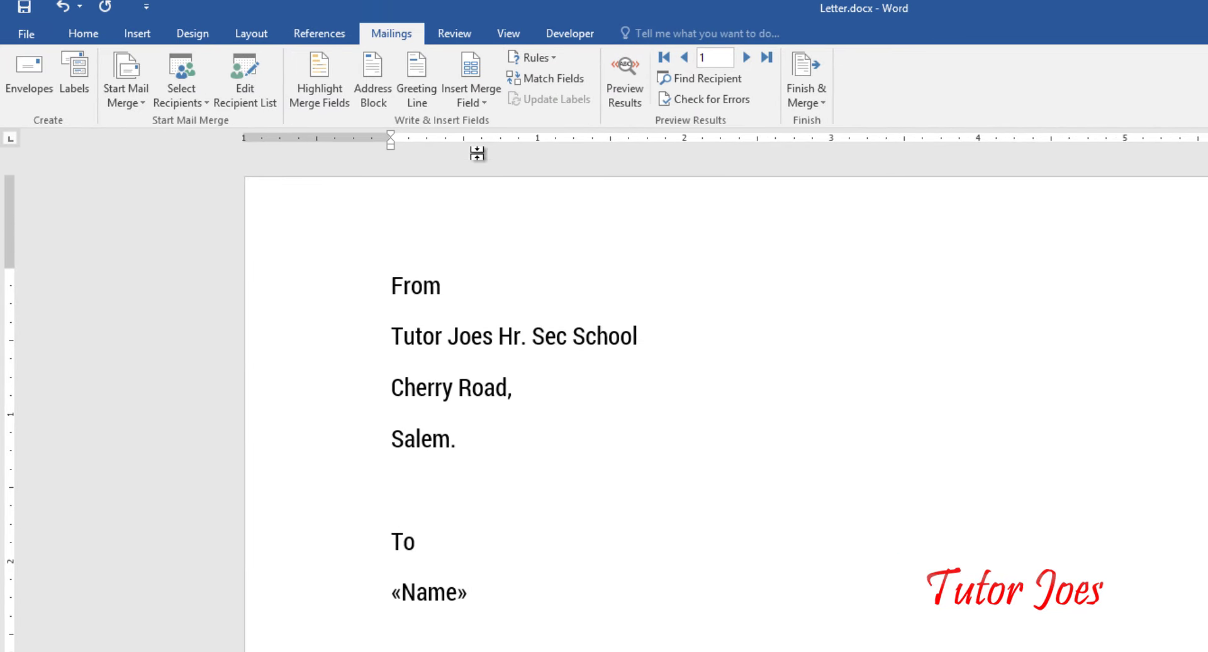
left_click(472, 98)
left_click(503, 151)
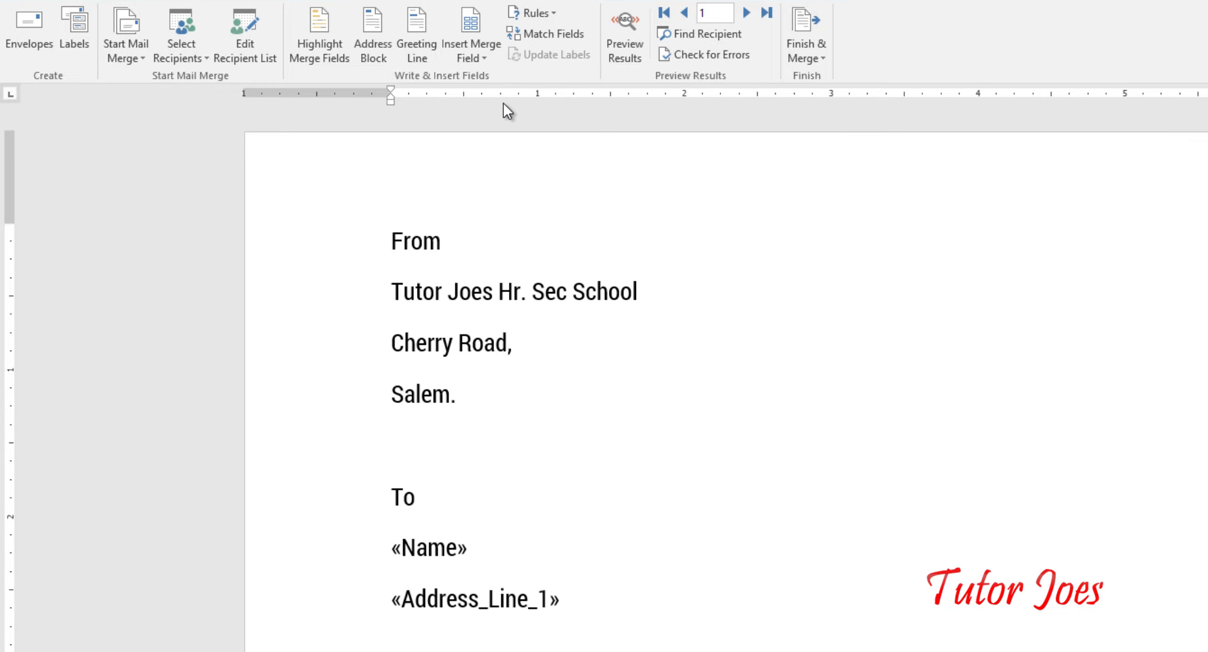
left_click(477, 50)
left_click(497, 119)
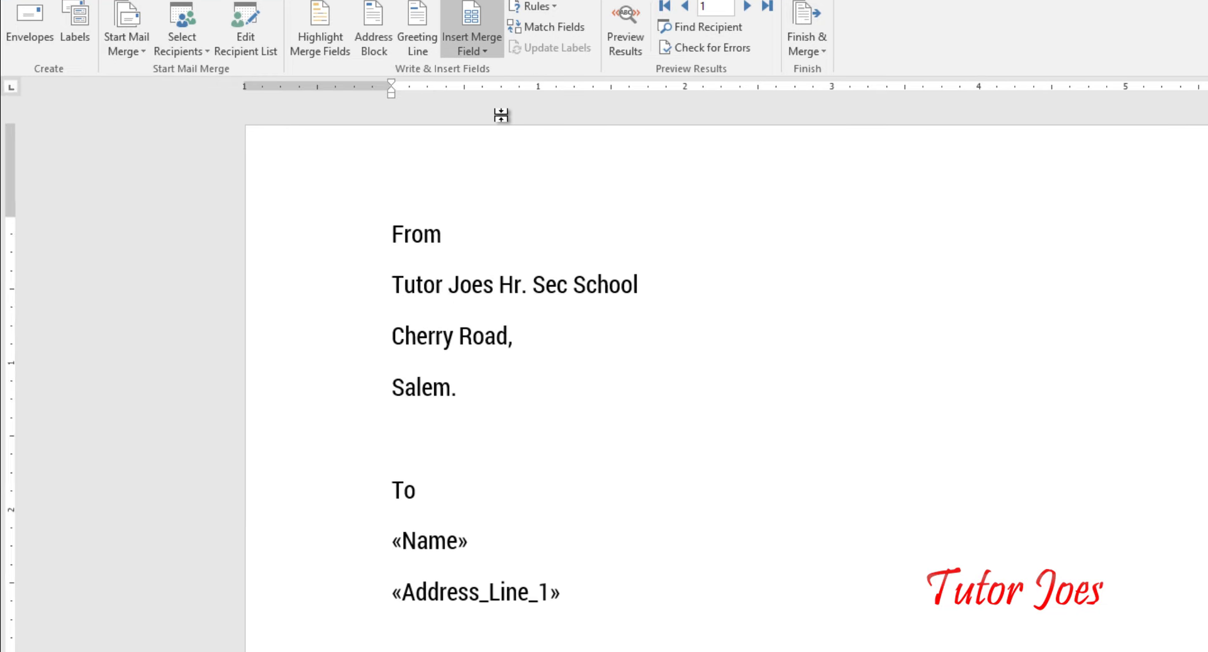
key("Return")
left_click(478, 13)
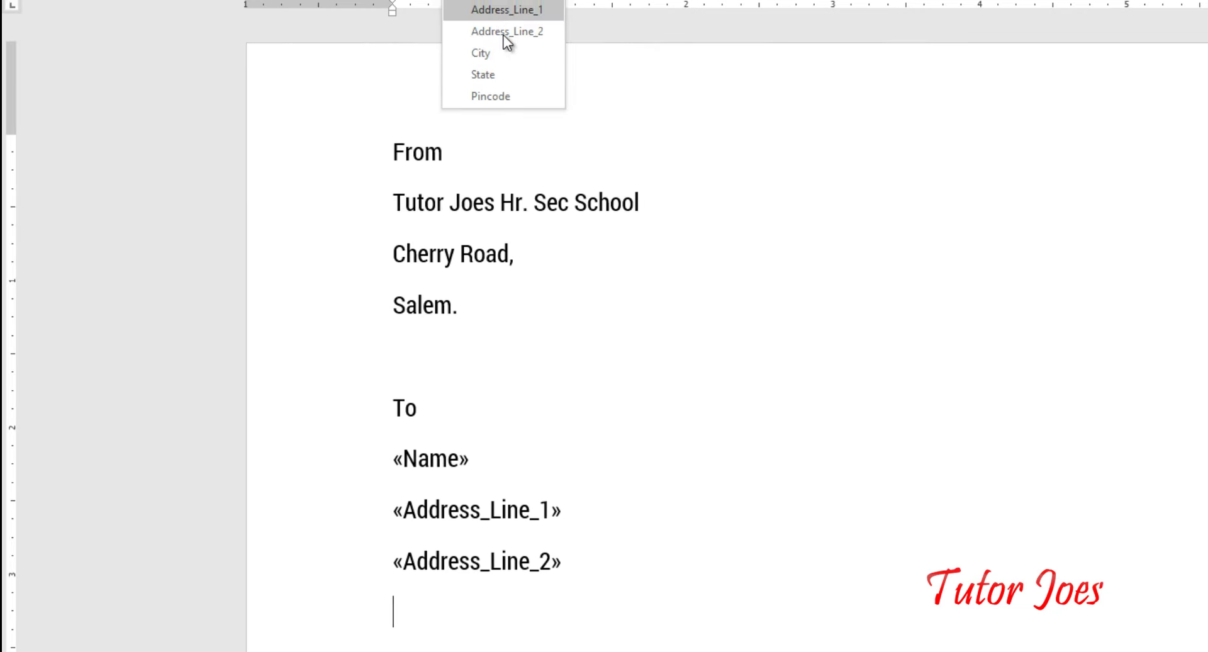
left_click(504, 50)
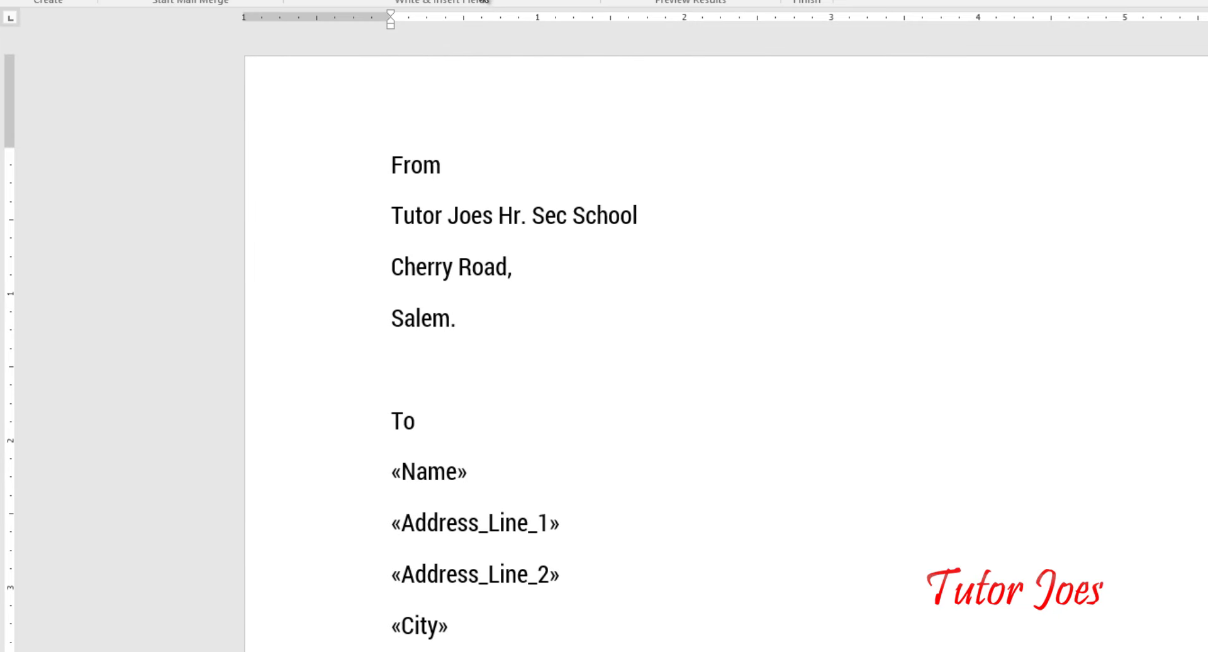
left_click(490, 7)
left_click(482, 86)
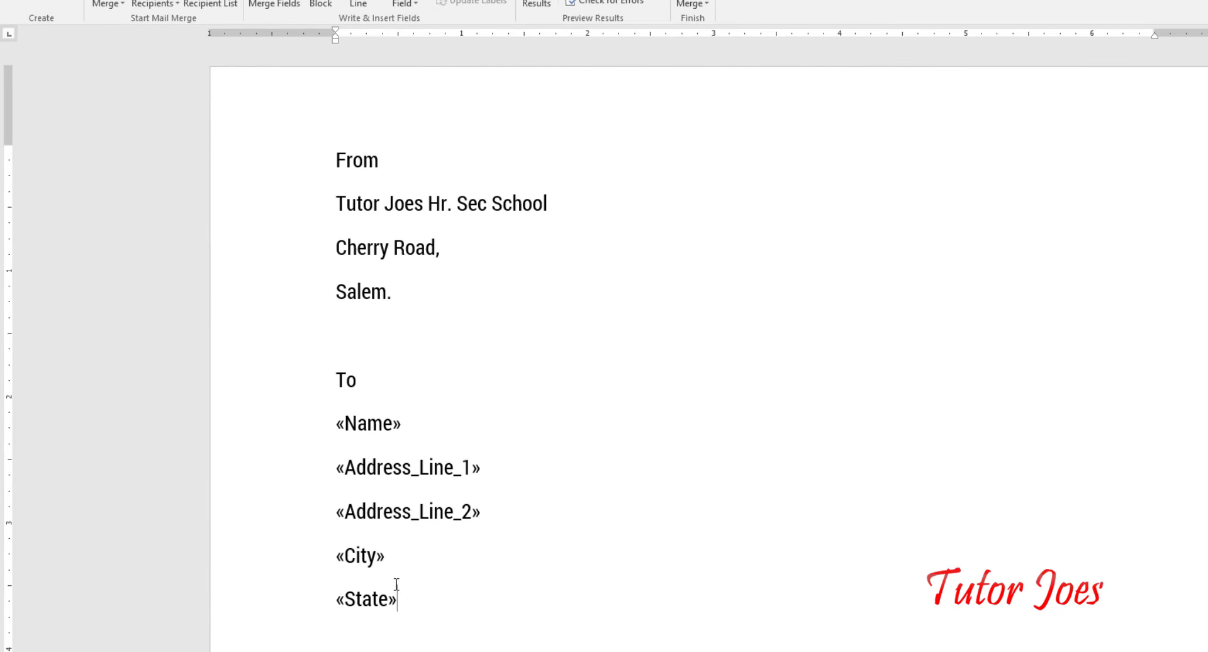
Add a 'Pincode-' label line after City and insert the Pincode merge field after it.
left_click(400, 561)
key("Return")
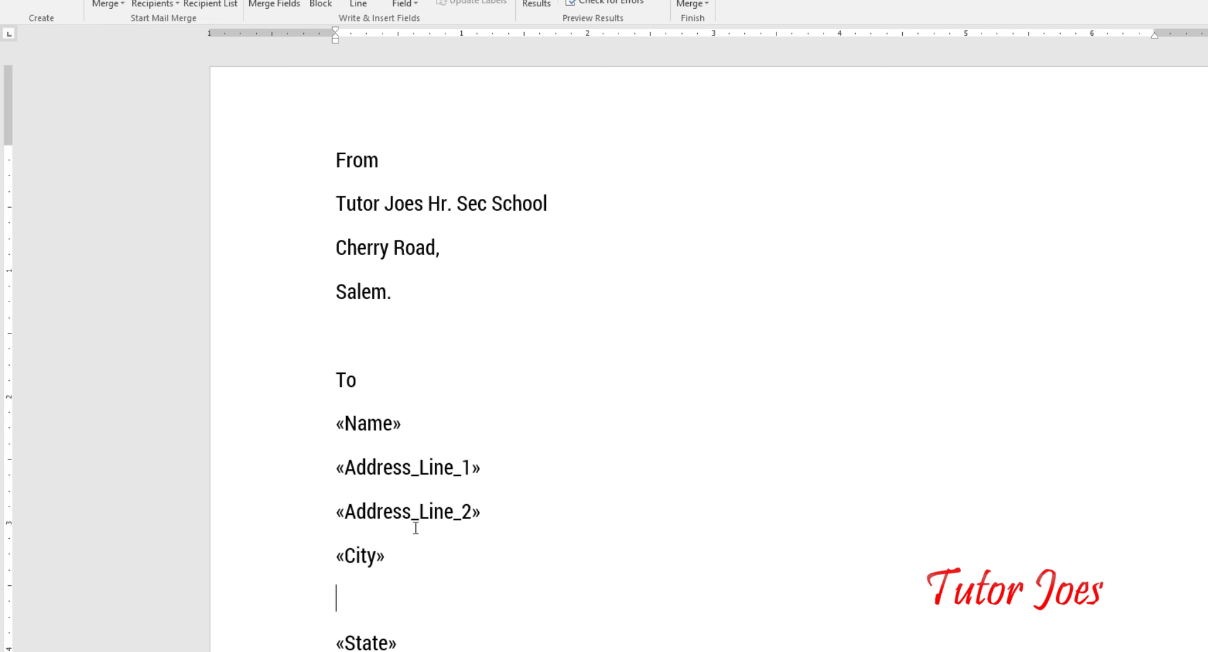
type("Pinci")
key("BackSpace")
type("ode-")
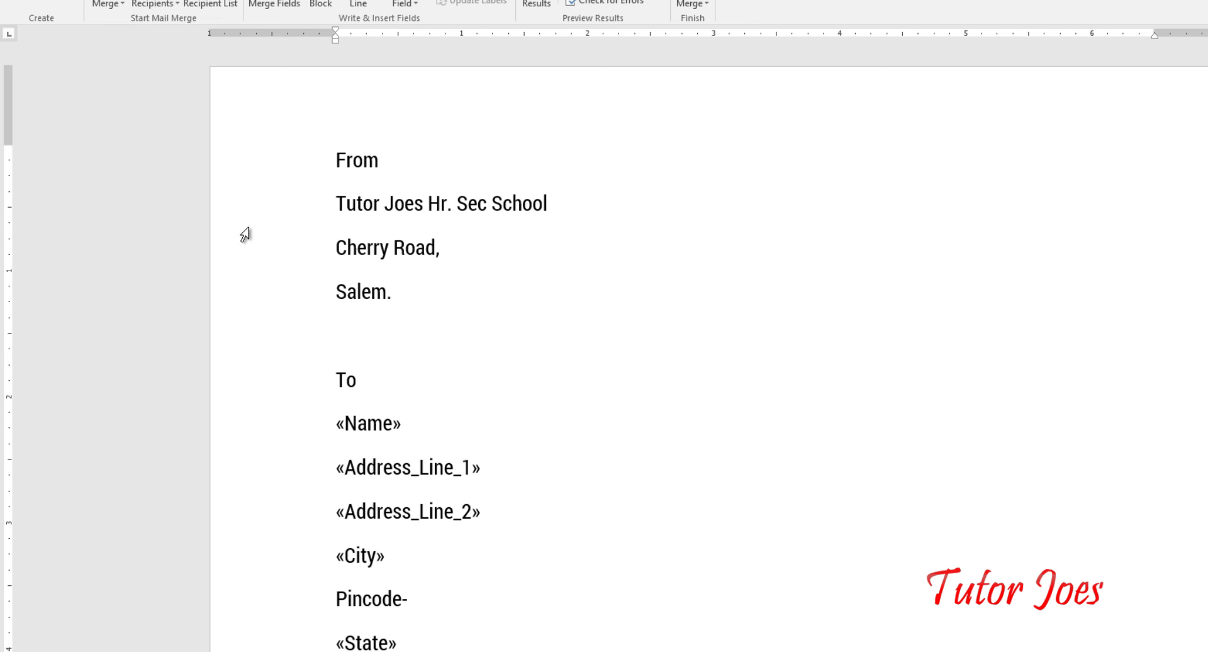
left_click(437, 13)
scroll(440, 4, "up", 2)
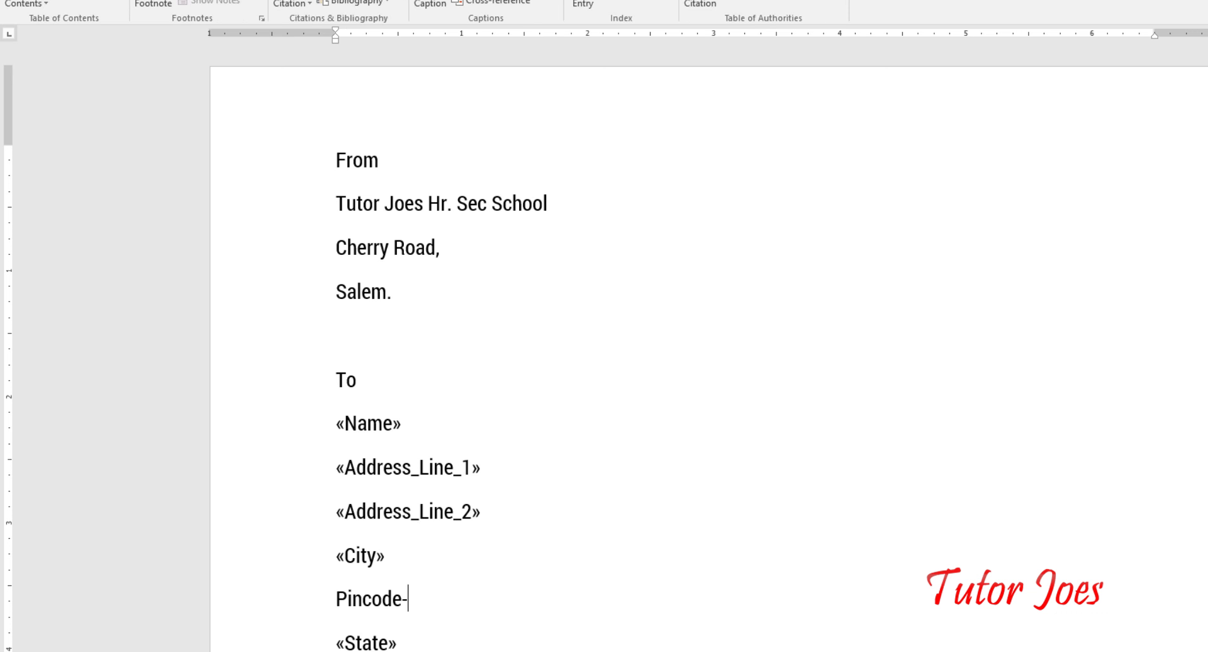
scroll(434, 3, "down", 1)
left_click(405, 3)
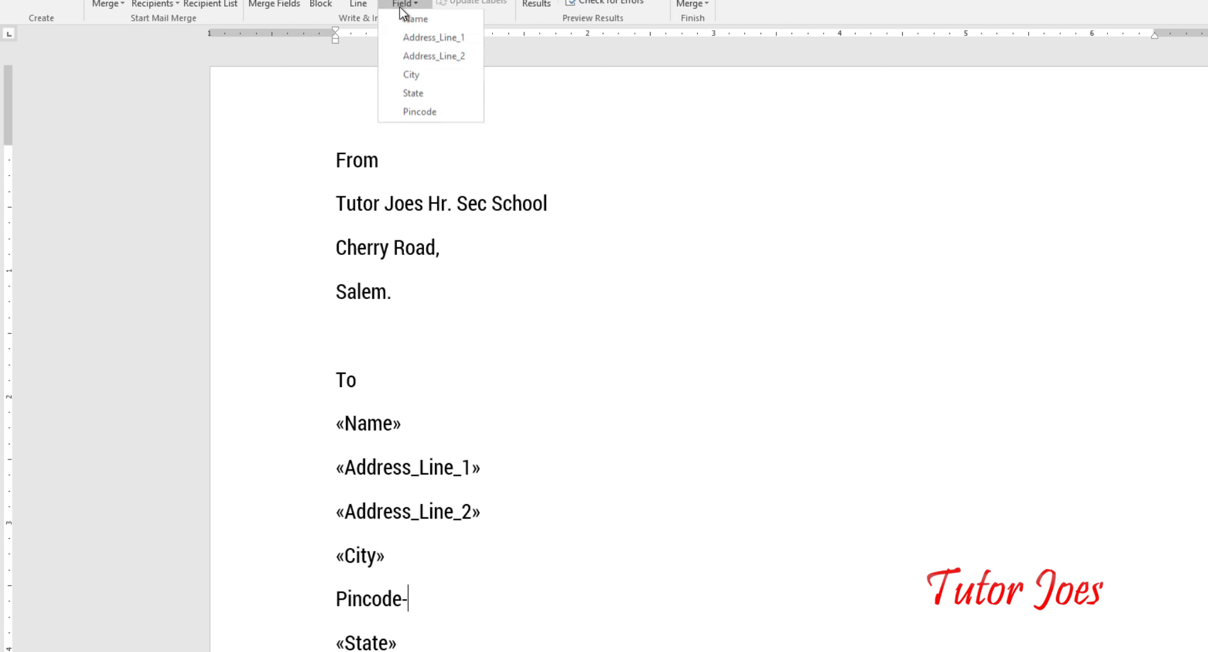
left_click(431, 113)
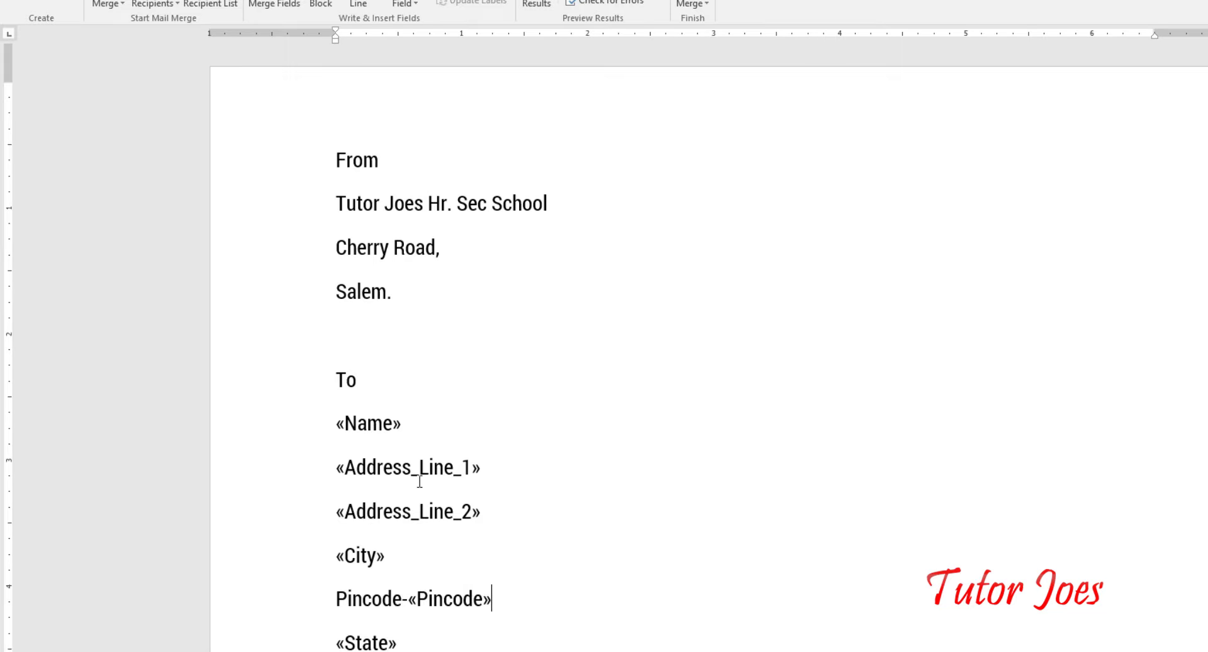
scroll(408, 428, "down", 2)
Reduce the top and bottom page margins so the signature fits on page 1.
scroll(405, 533, "down", 3)
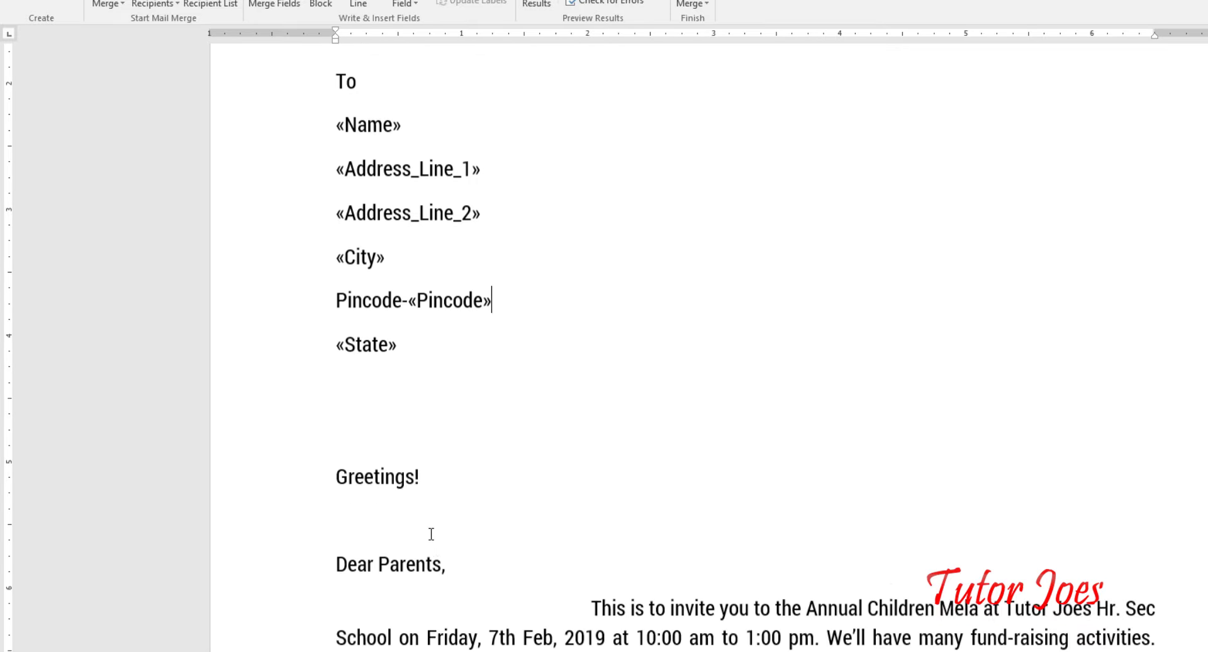
scroll(439, 535, "down", 5, "ctrl")
scroll(439, 535, "down", 3, "ctrl")
scroll(442, 531, "down", 2, "ctrl")
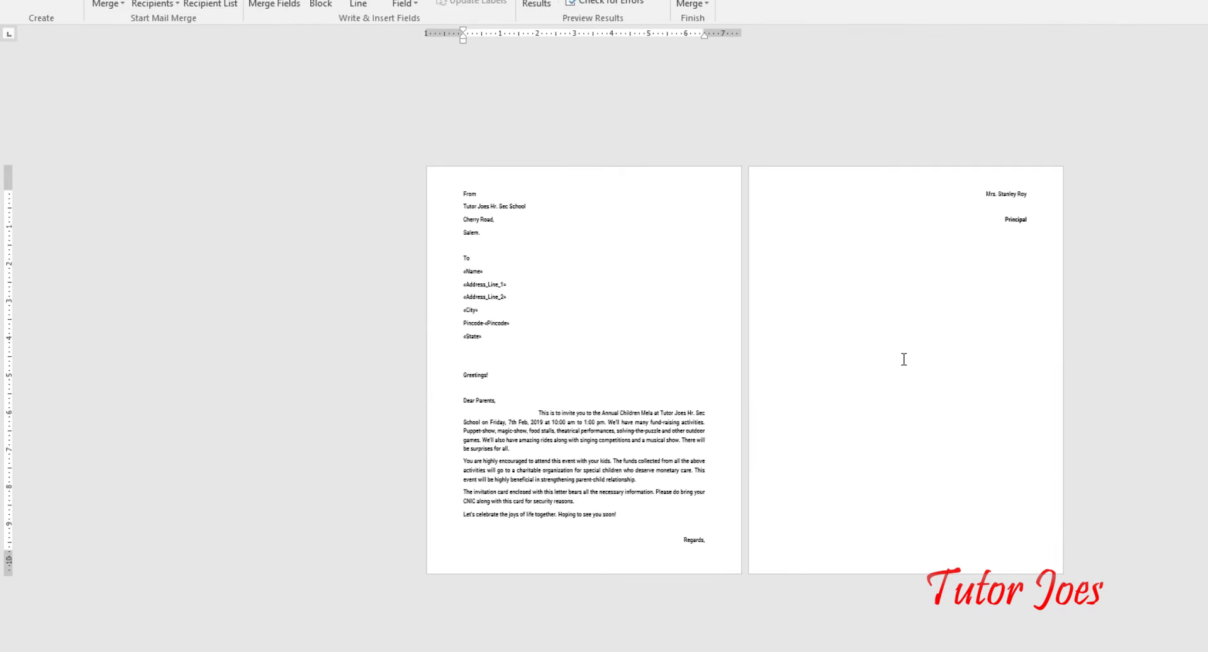
scroll(790, 250, "up", 5, "ctrl")
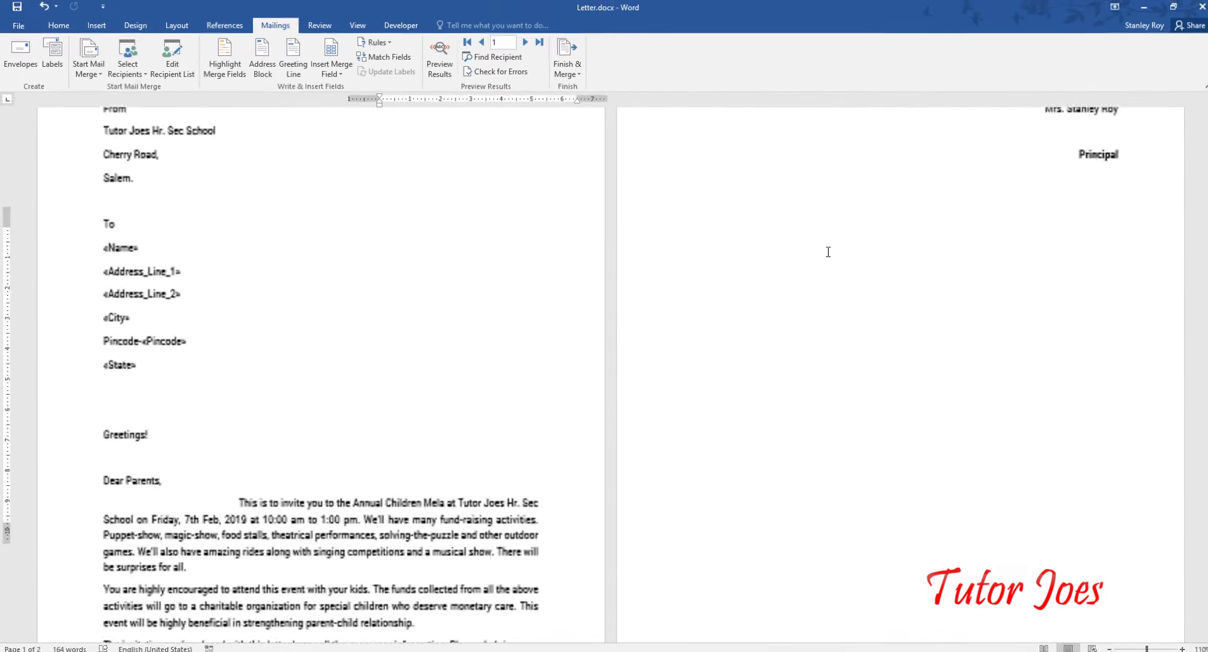
scroll(215, 358, "up", 4, "ctrl")
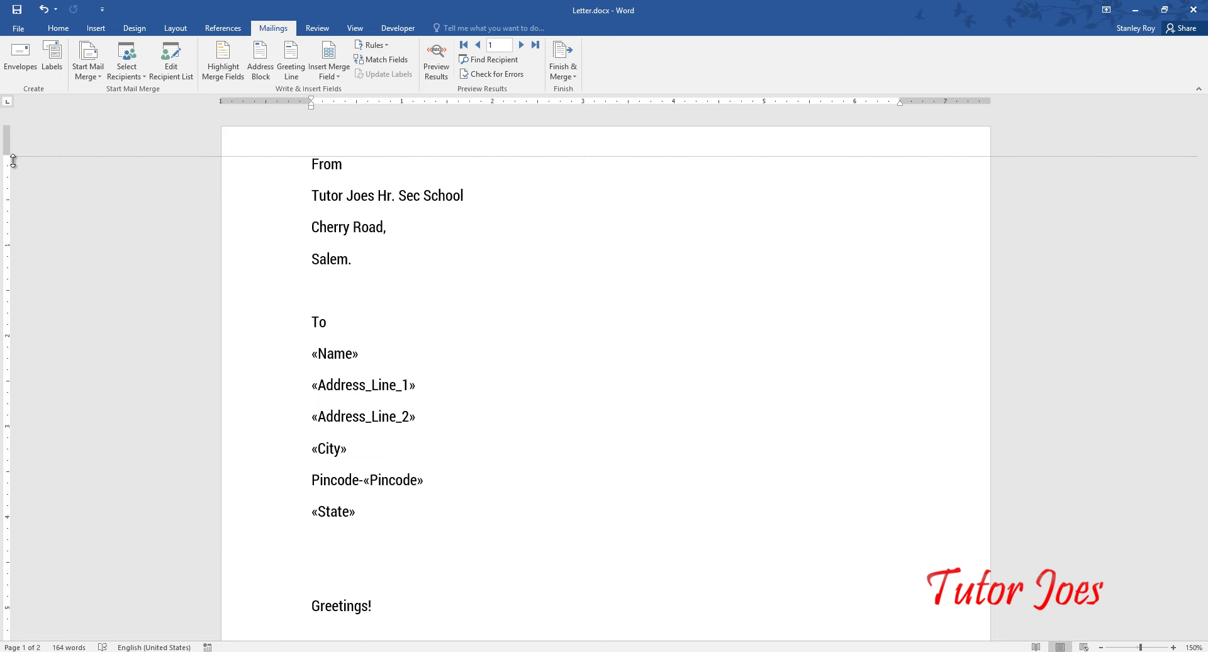
left_click_drag(17, 183, 13, 172)
scroll(36, 315, "down", 6)
scroll(36, 315, "down", 4)
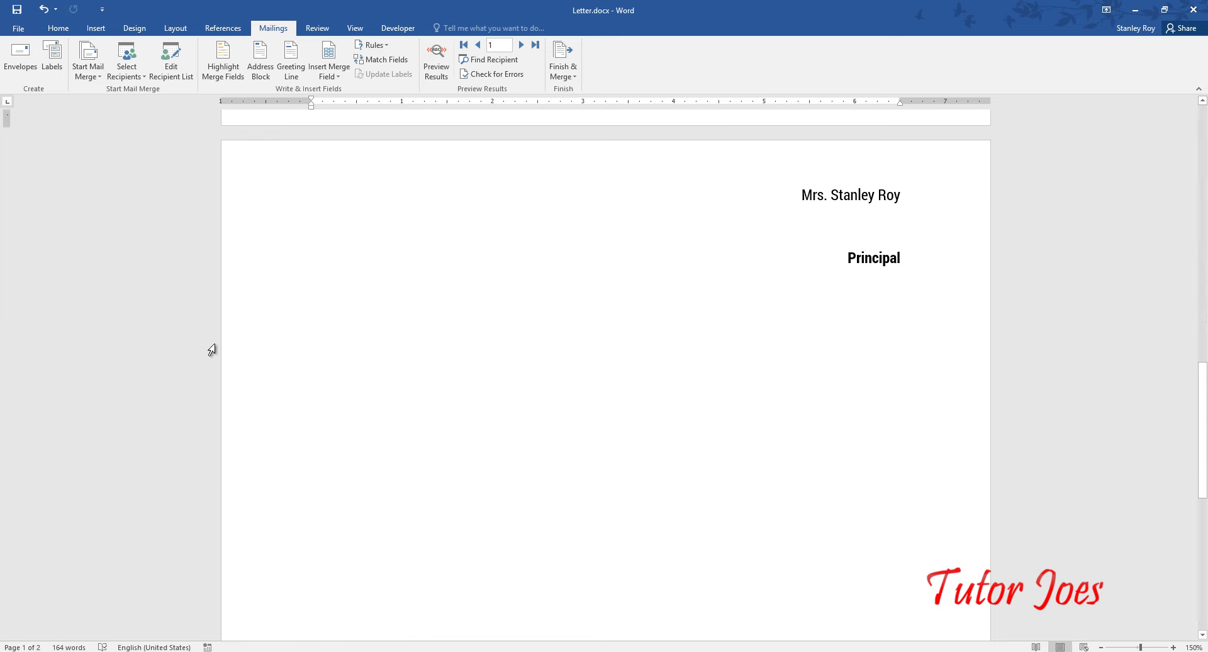
scroll(35, 314, "up", 2)
left_click_drag(7, 296, 7, 345)
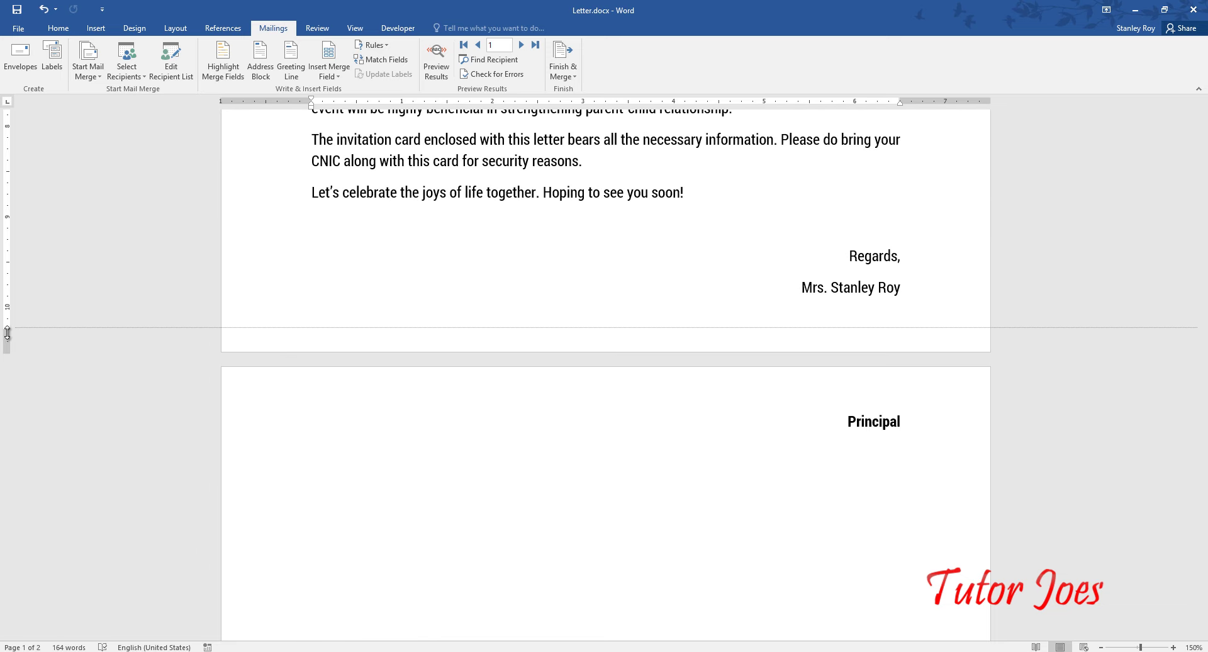
scroll(328, 309, "up", 4)
scroll(327, 308, "up", 3)
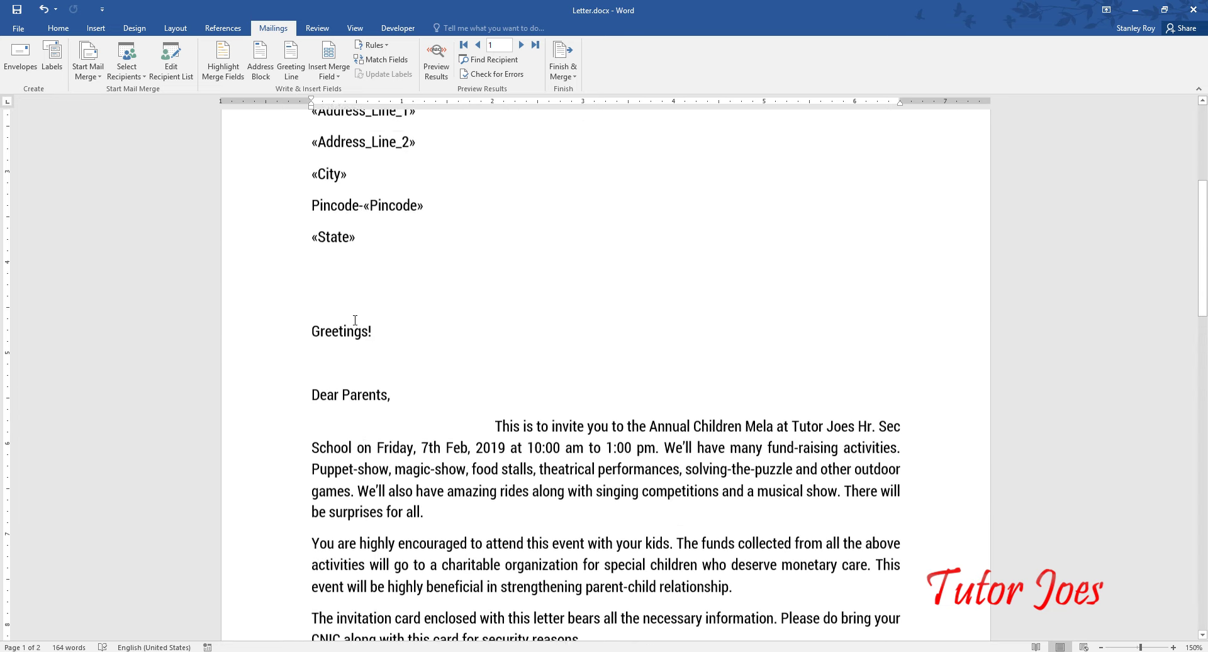
scroll(328, 308, "up", 1)
Delete the two empty lines between «State» and Greetings!
left_click(327, 309)
key("BackSpace")
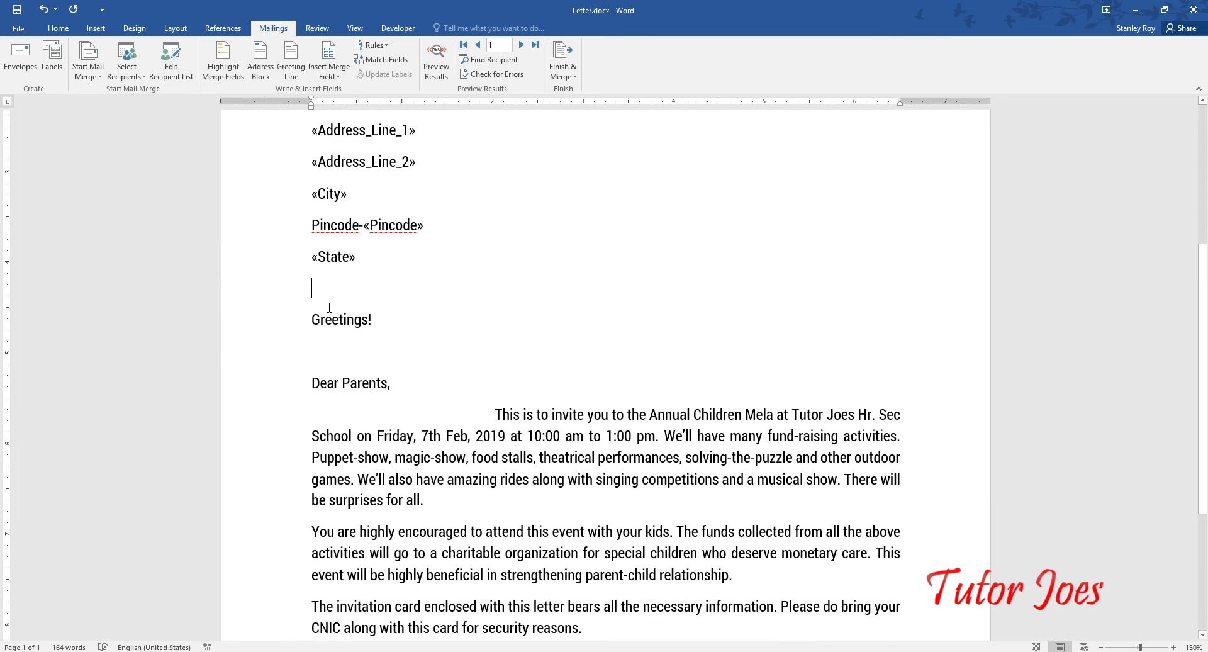
key("BackSpace")
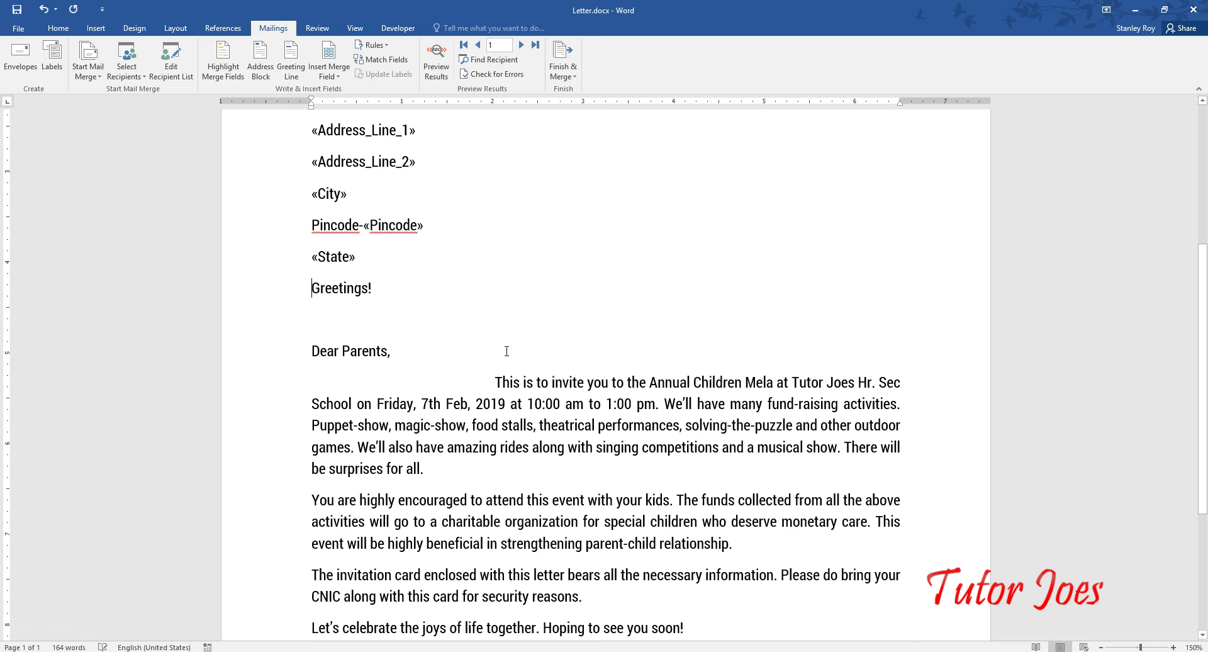
scroll(507, 350, "down", 3)
scroll(507, 339, "up", 3)
scroll(507, 327, "up", 3)
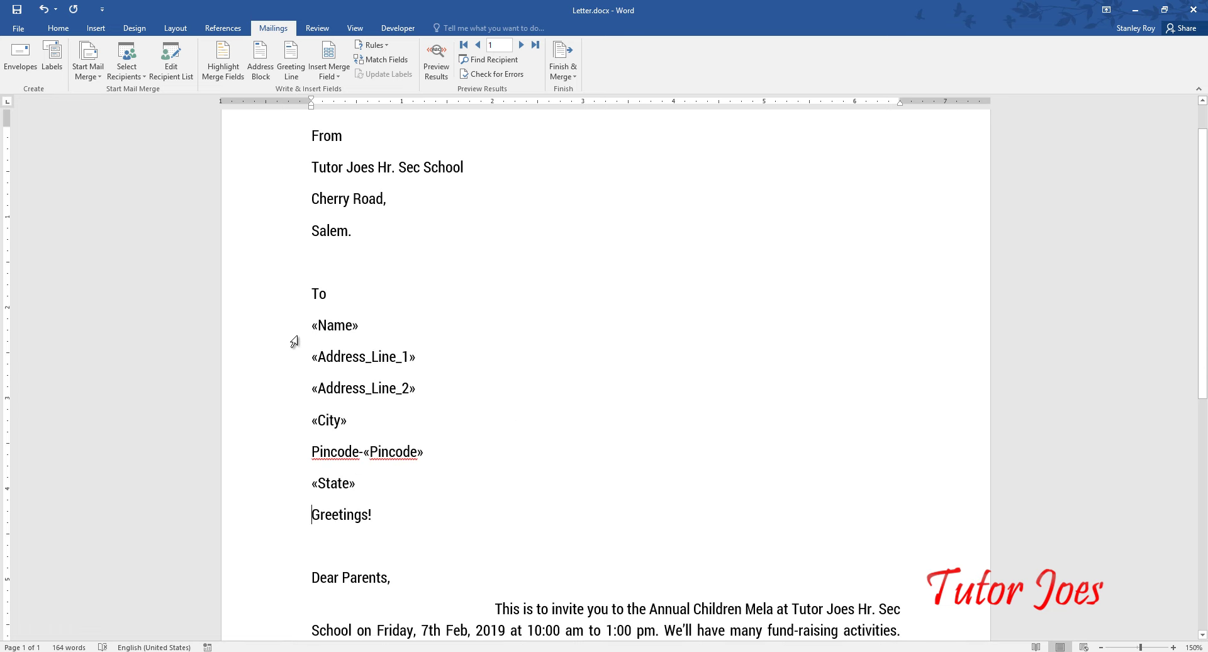
Preview the letter with recipient data and add a blank line after the state line.
left_click(440, 59)
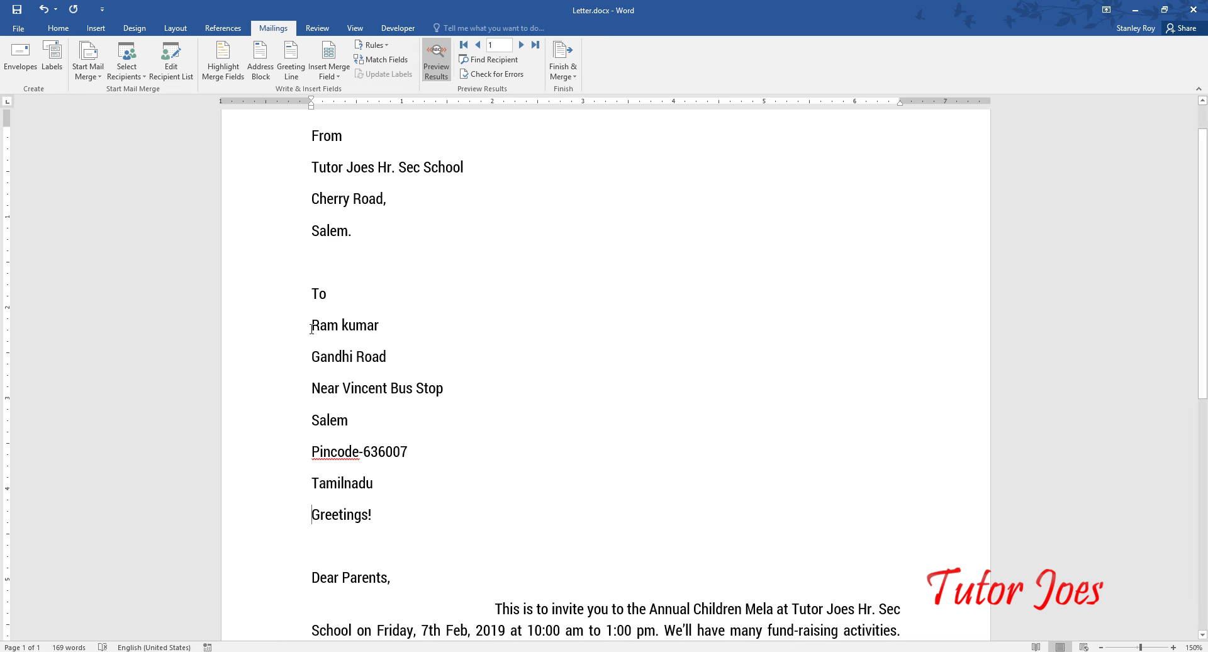
left_click_drag(312, 328, 404, 427)
right_click(318, 460)
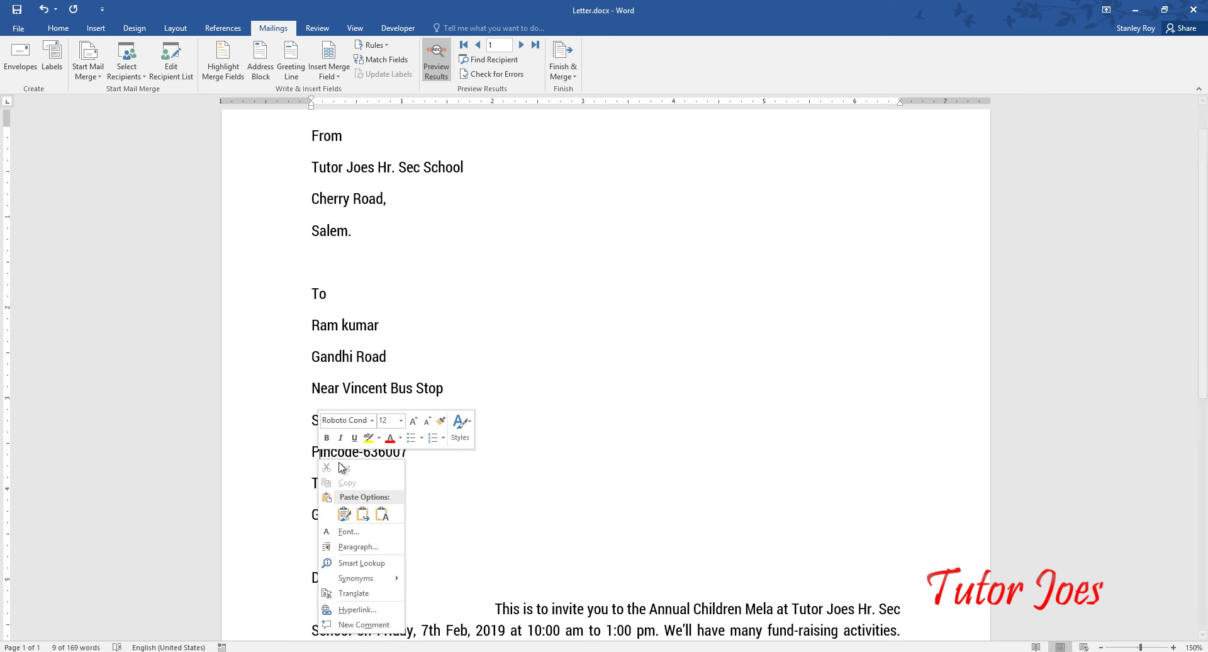
left_click(324, 454)
left_click(475, 466)
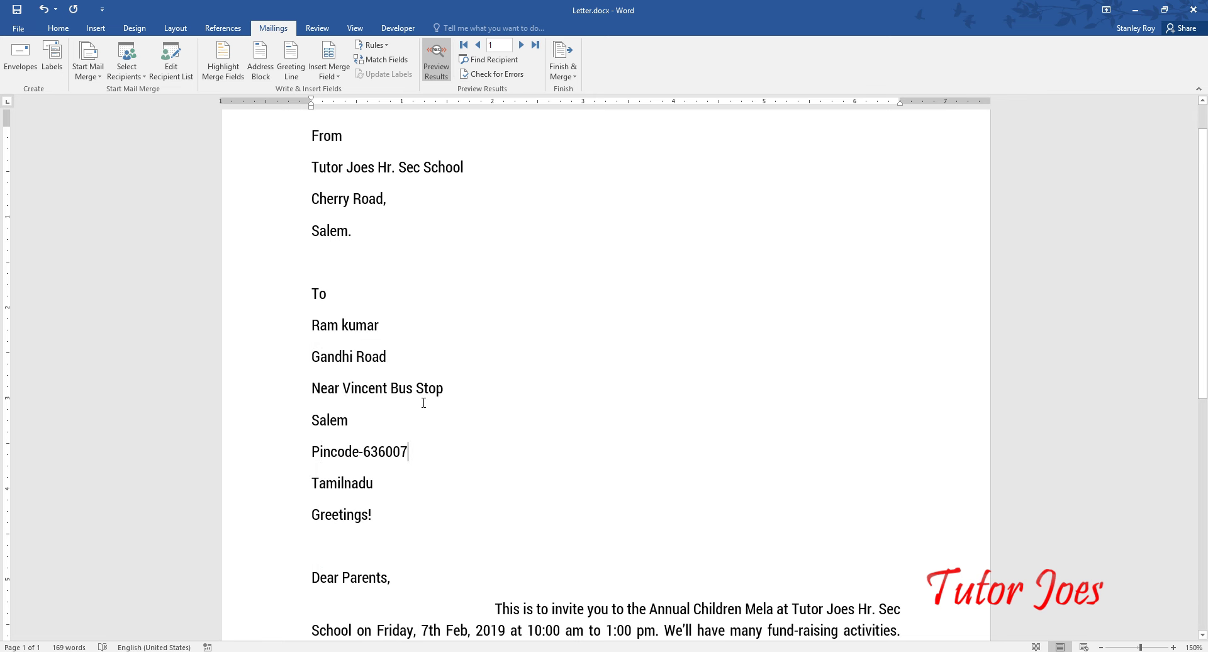
left_click(396, 488)
key("Return")
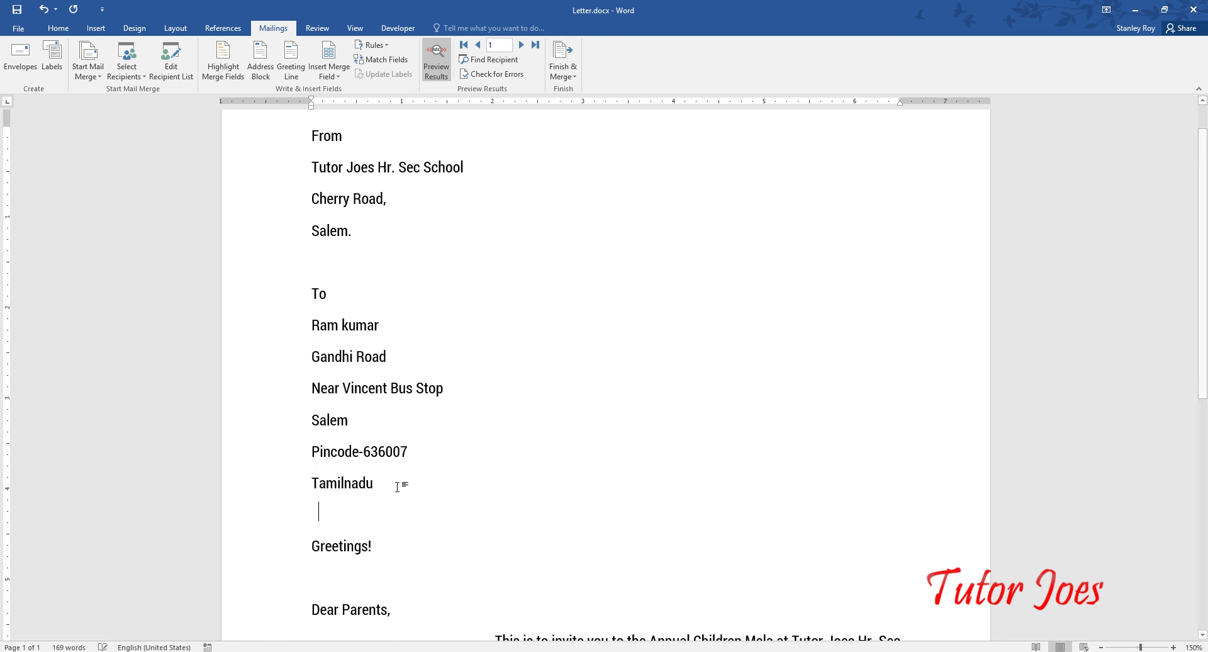
Advance the preview two records to show the third recipient's letter.
left_click(520, 46)
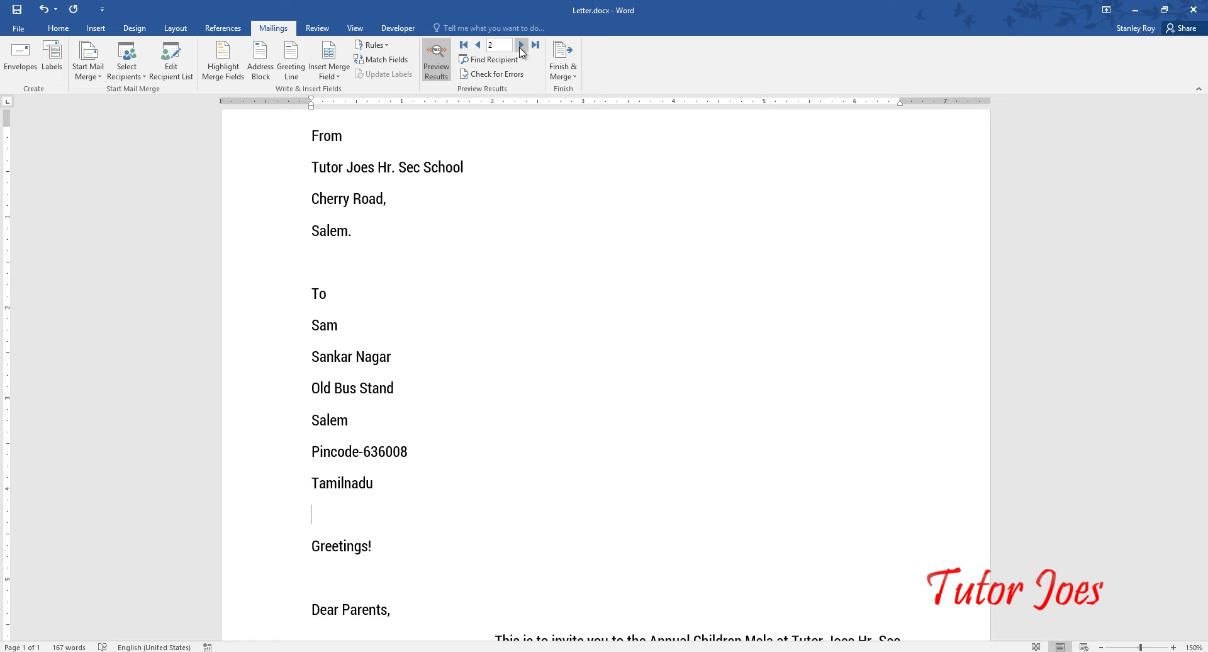
left_click(520, 45)
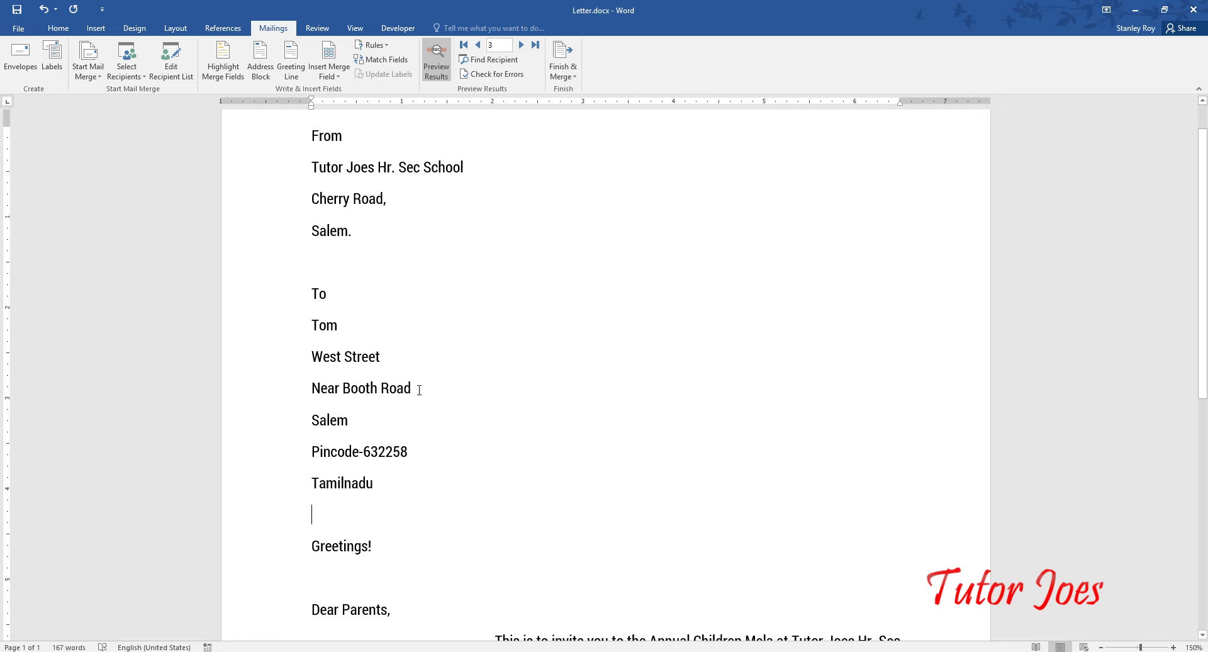
scroll(448, 323, "down", 1)
scroll(450, 329, "down", 4)
scroll(459, 330, "up", 2)
scroll(453, 321, "up", 2)
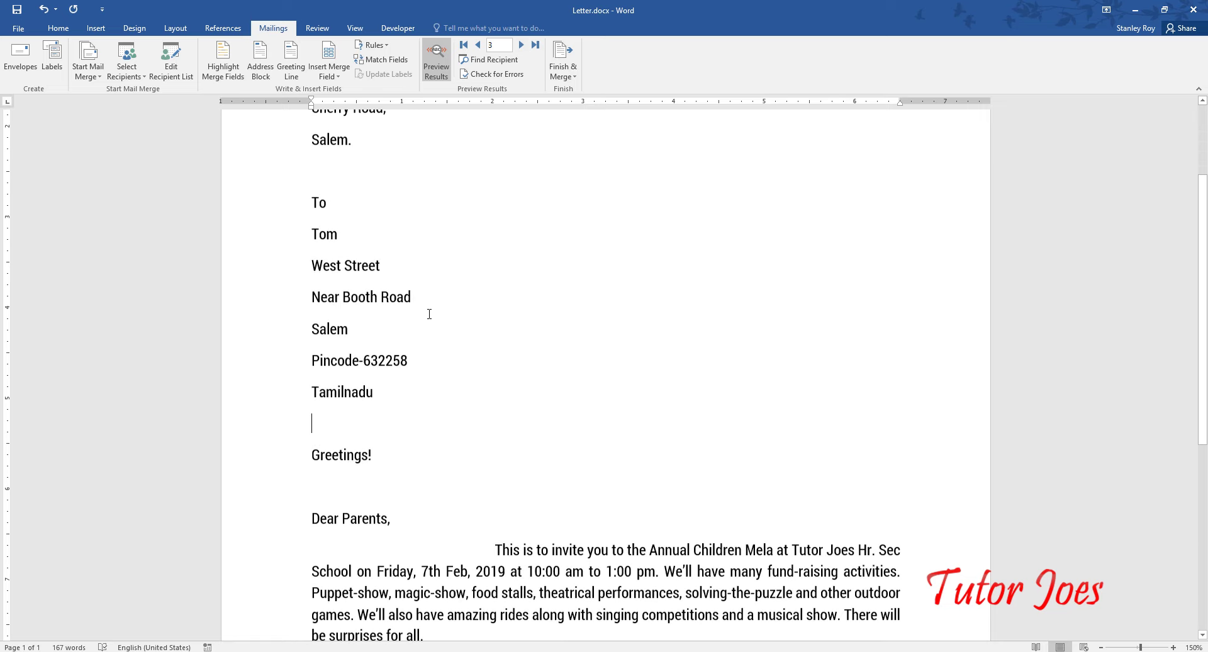
scroll(447, 312, "down", 1)
scroll(355, 325, "up", 1)
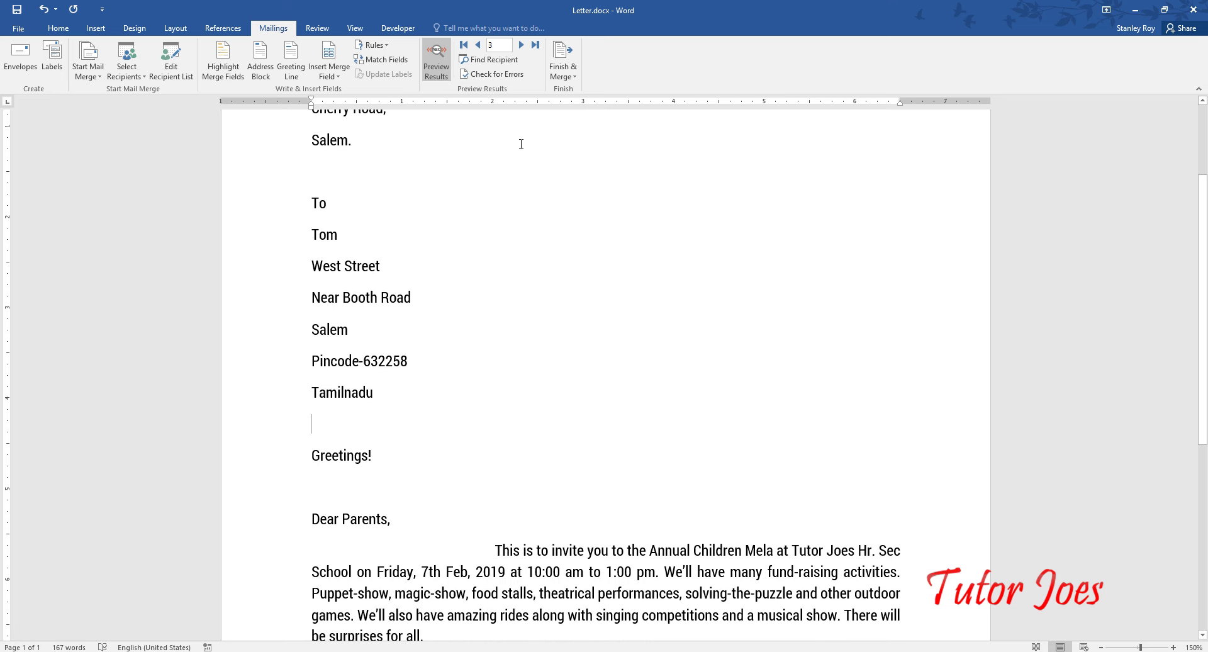
Merge all records into individual letters in a new document, Letters1.
left_click(568, 57)
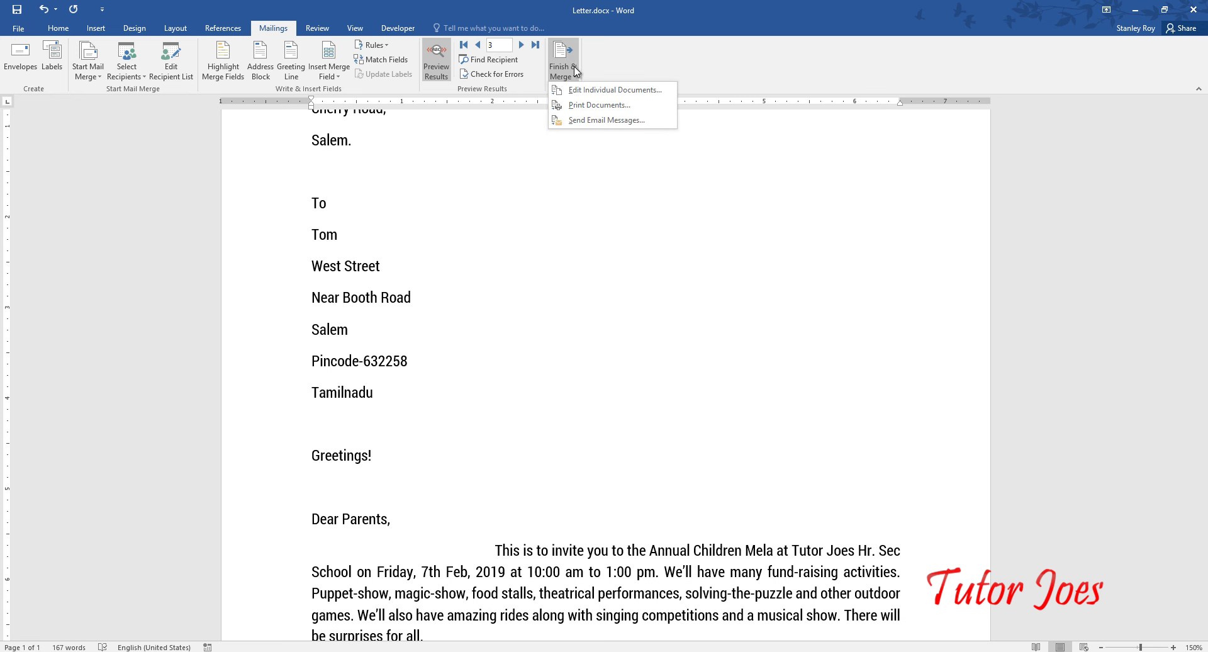
left_click(656, 93)
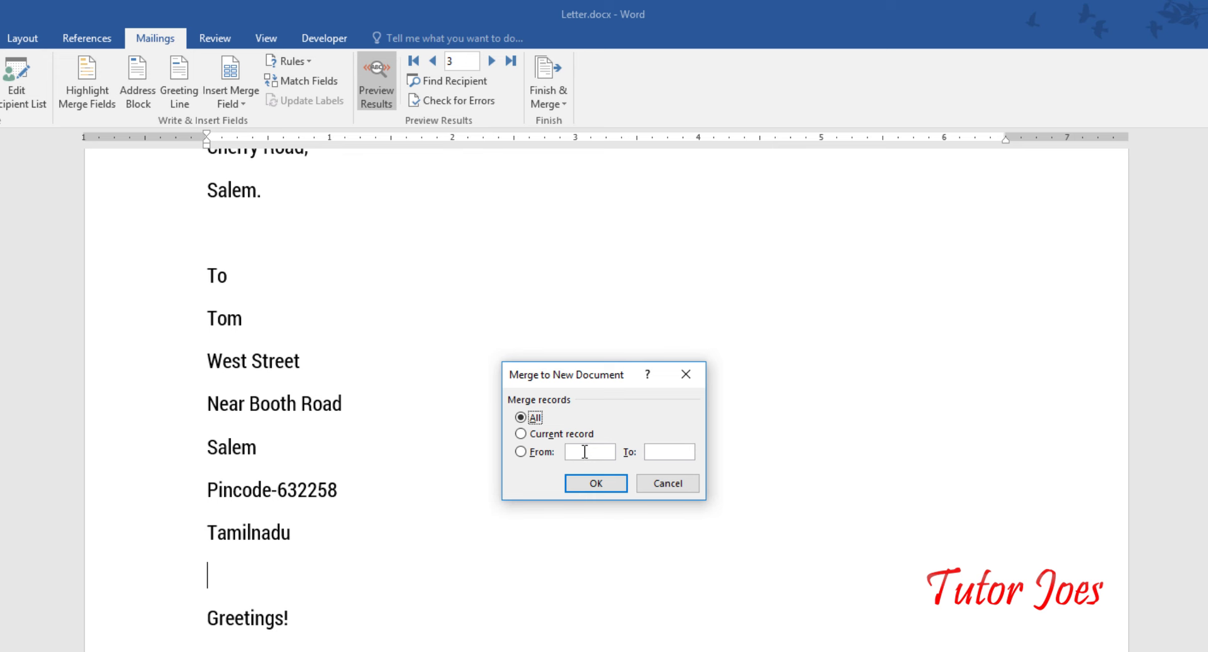
left_click(585, 452)
left_click(604, 483)
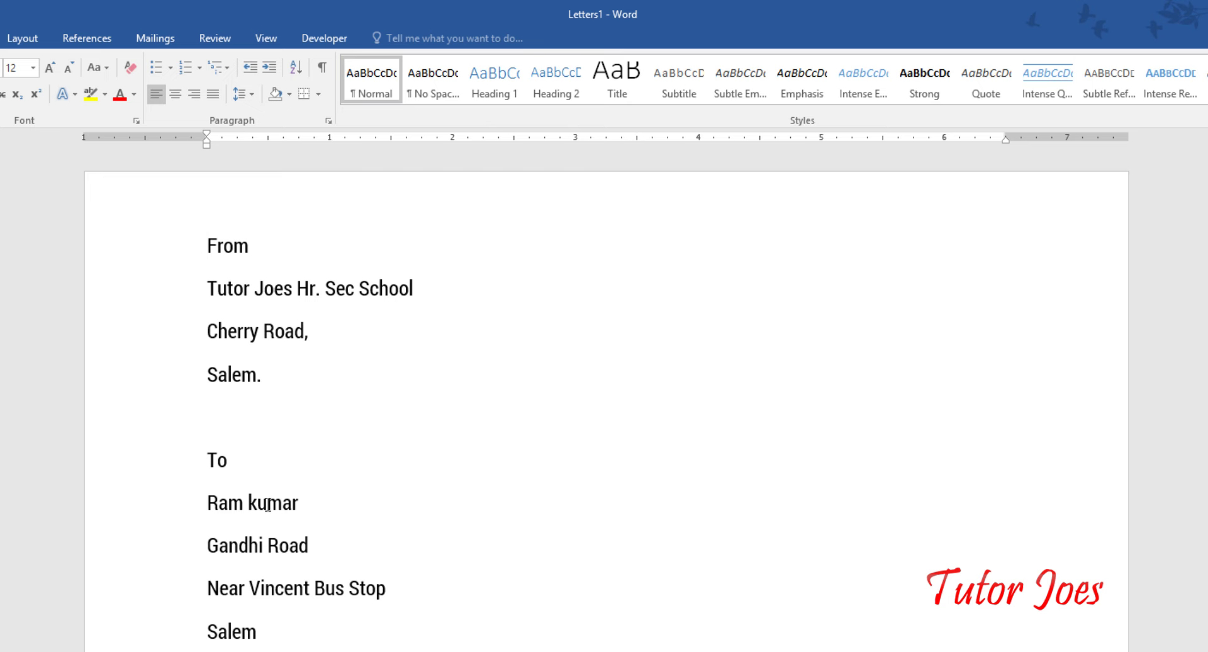
Scroll through the merged letters in Letters1, then close the document.
scroll(307, 400, "down", 4)
scroll(380, 507, "down", 4)
scroll(393, 495, "down", 2)
scroll(394, 495, "down", 2)
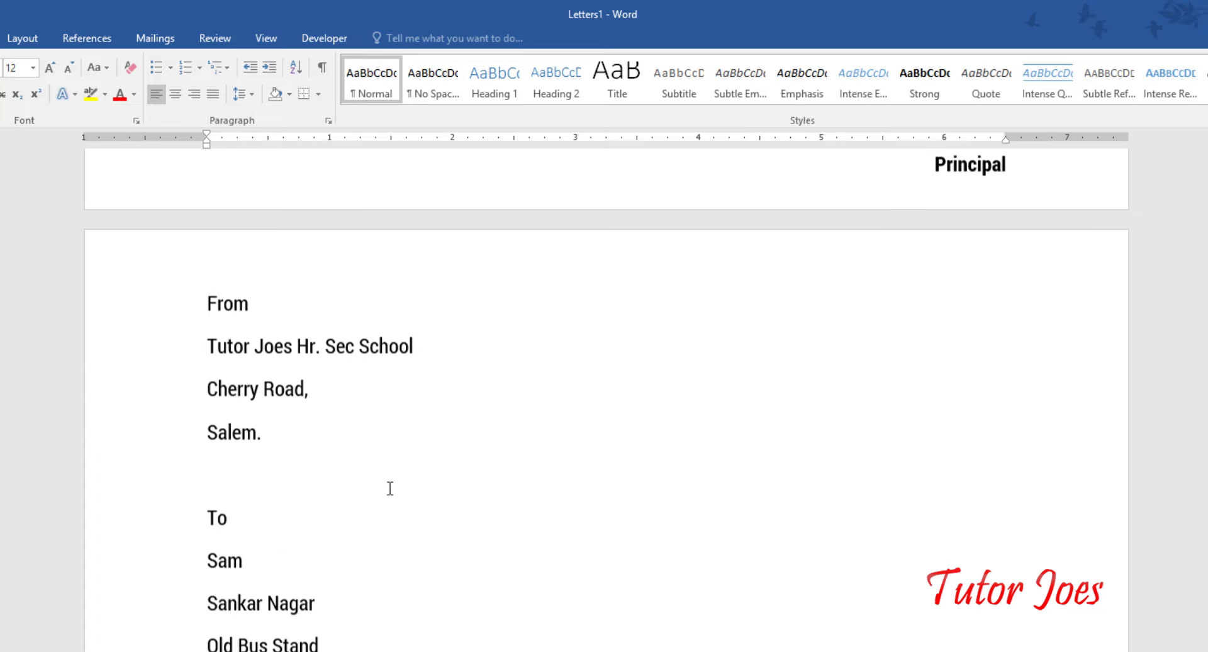
scroll(391, 488, "down", 2)
scroll(296, 459, "down", 1)
scroll(334, 418, "down", 8)
scroll(362, 537, "down", 10)
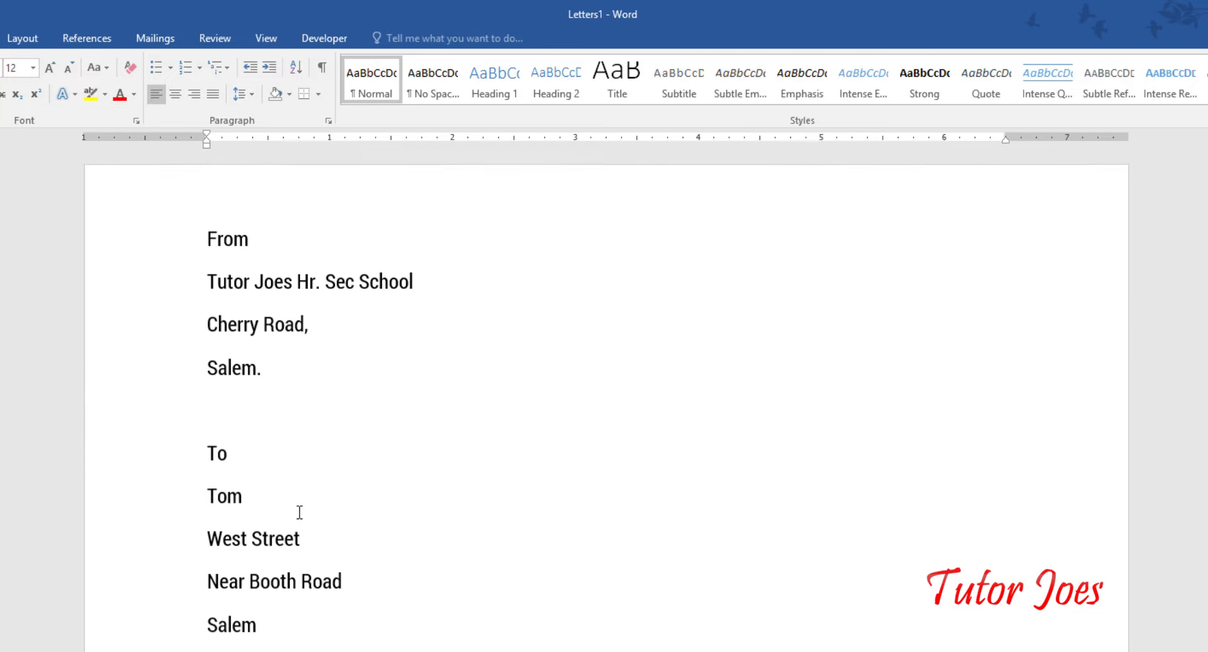
scroll(275, 554, "down", 5)
scroll(261, 481, "down", 9)
scroll(319, 503, "down", 3)
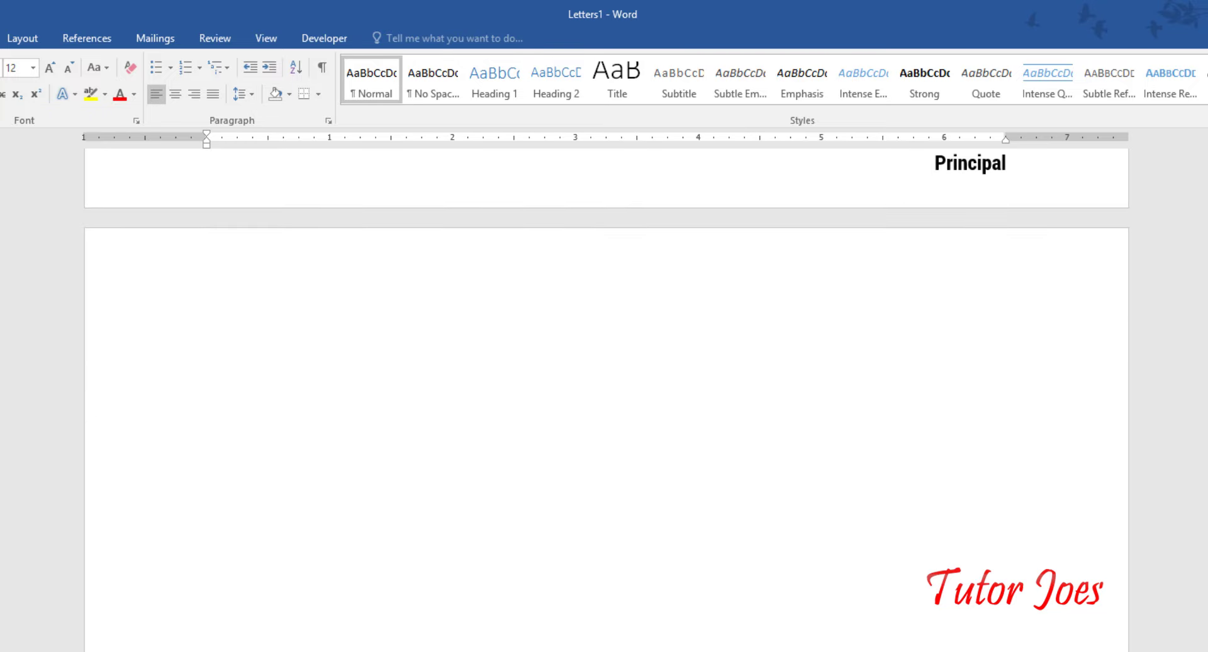
scroll(909, 487, "up", 6)
scroll(908, 488, "up", 15)
scroll(984, 486, "up", 6)
scroll(984, 486, "up", 9)
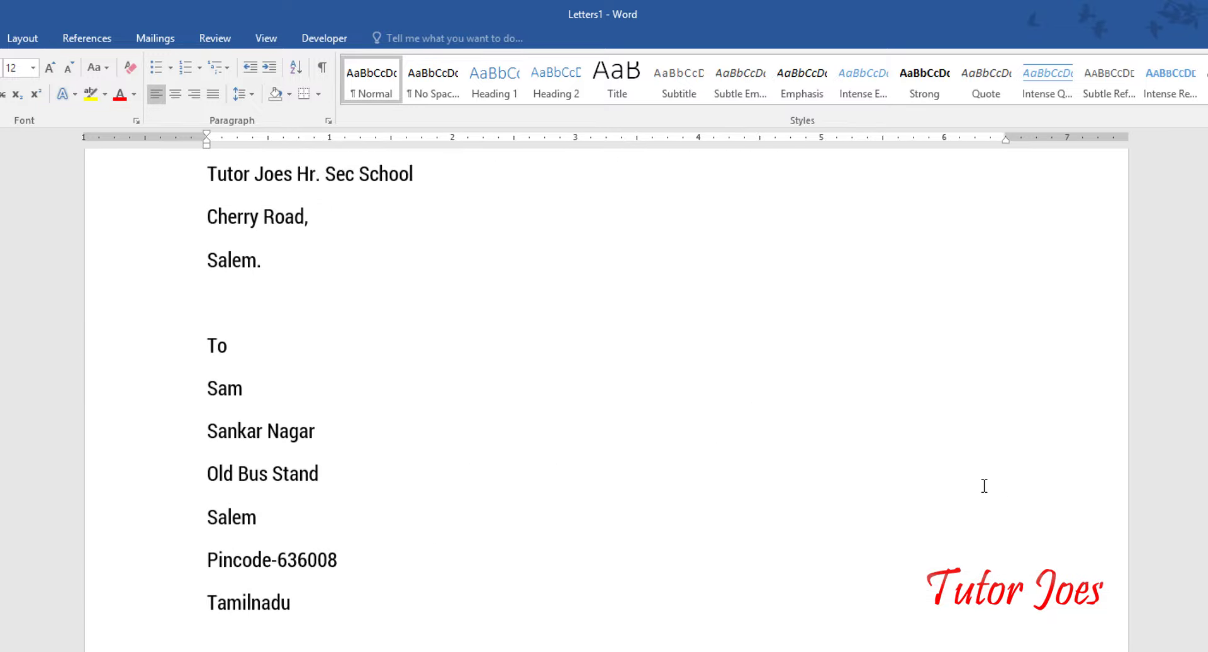
scroll(909, 485, "up", 6)
scroll(909, 485, "up", 4)
scroll(958, 444, "up", 4)
scroll(958, 443, "up", 4)
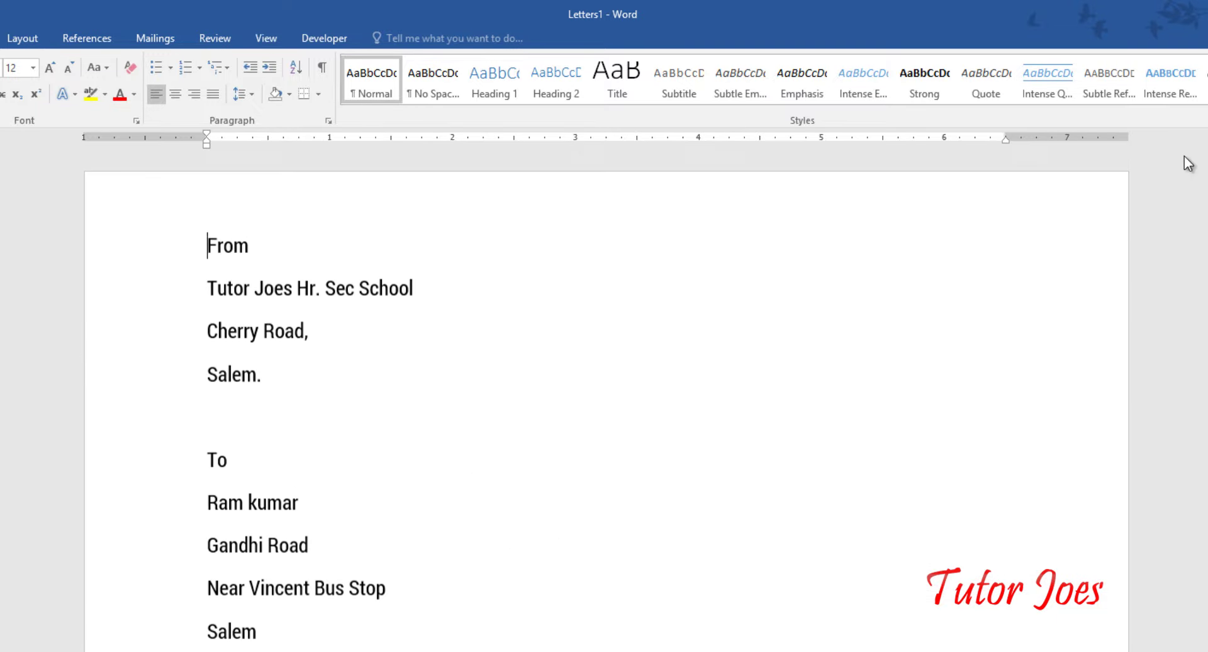
key("ctrl+w")
Close Letters1 without saving, then open Merge to Printer and cancel it without printing.
left_click(622, 477)
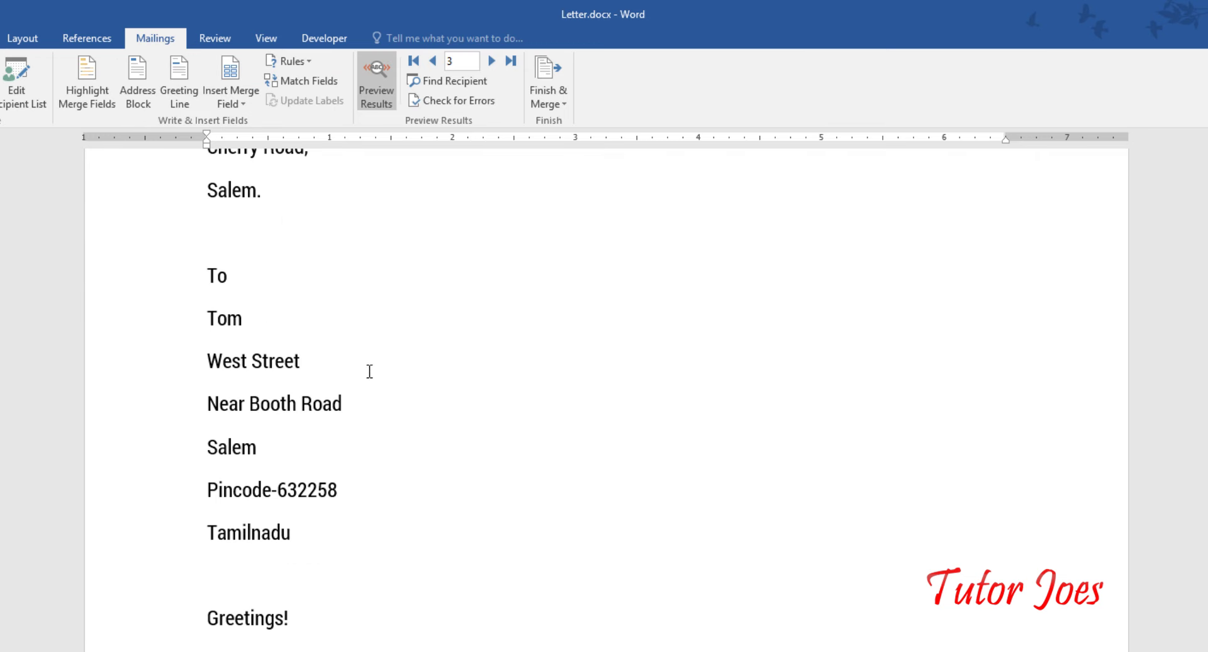
left_click(563, 107)
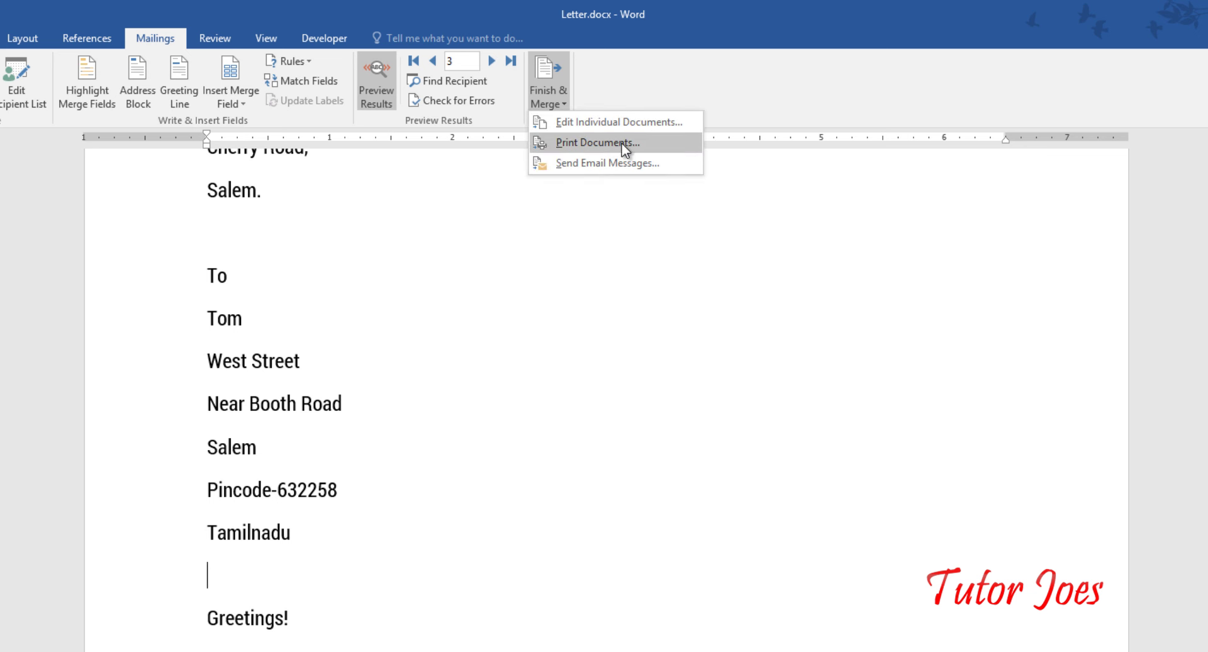
left_click(668, 141)
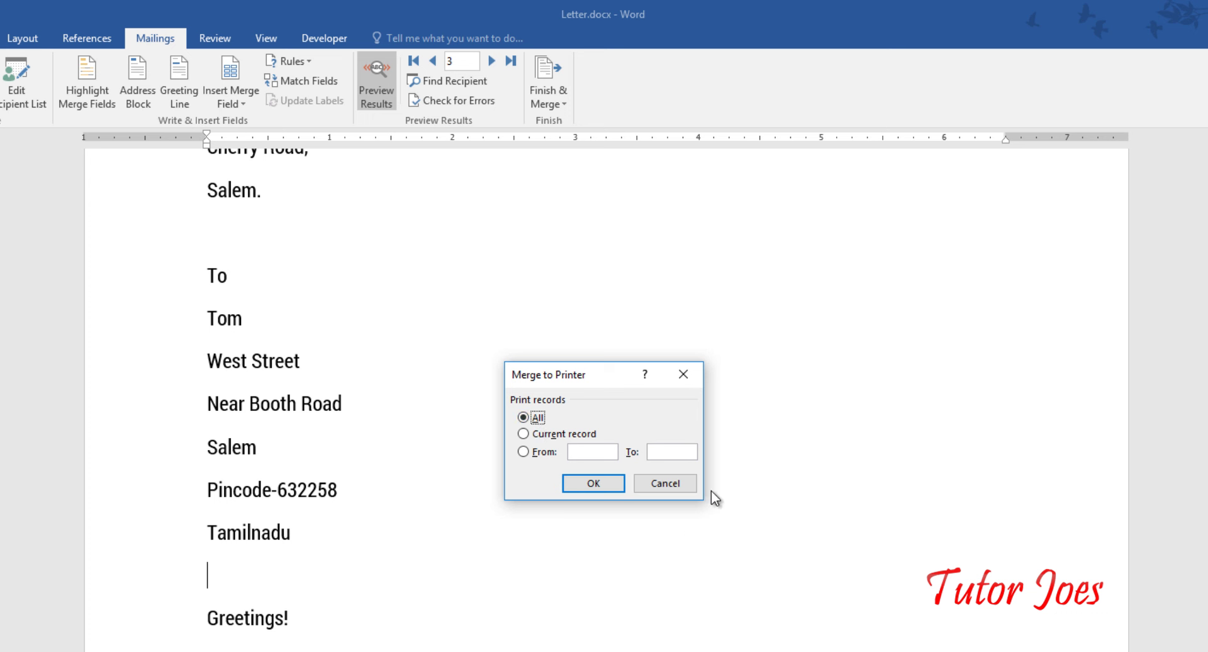
left_click(683, 375)
scroll(377, 369, "up", 2)
scroll(454, 448, "up", 2)
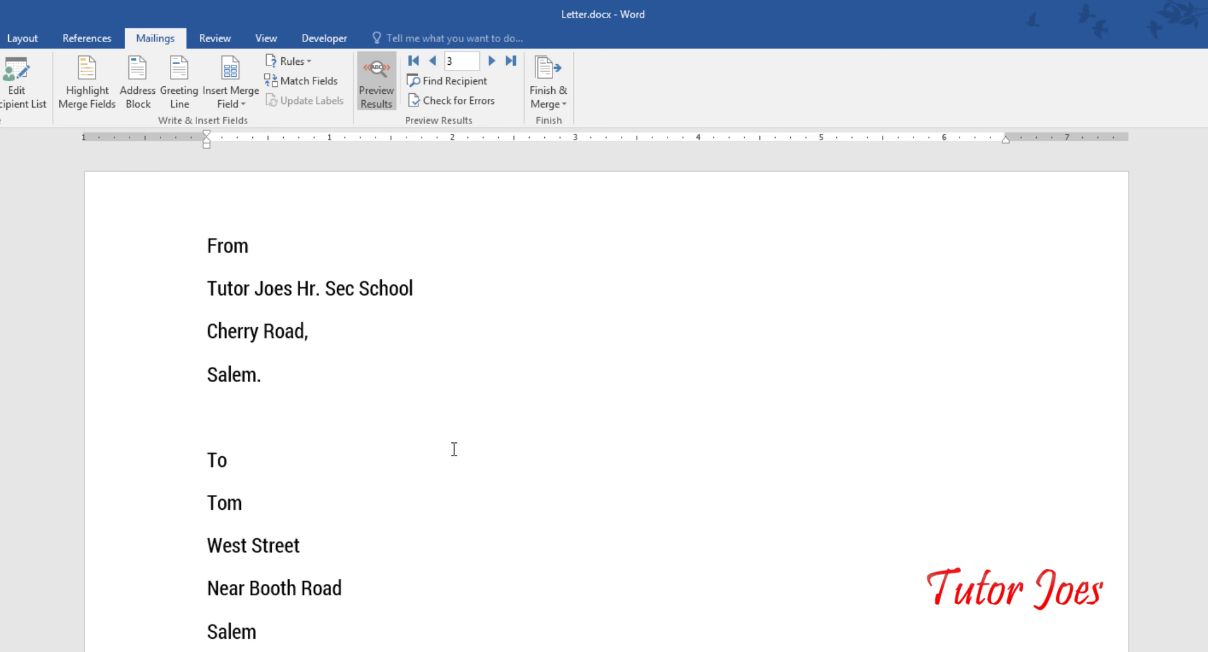
scroll(454, 449, "down", 3)
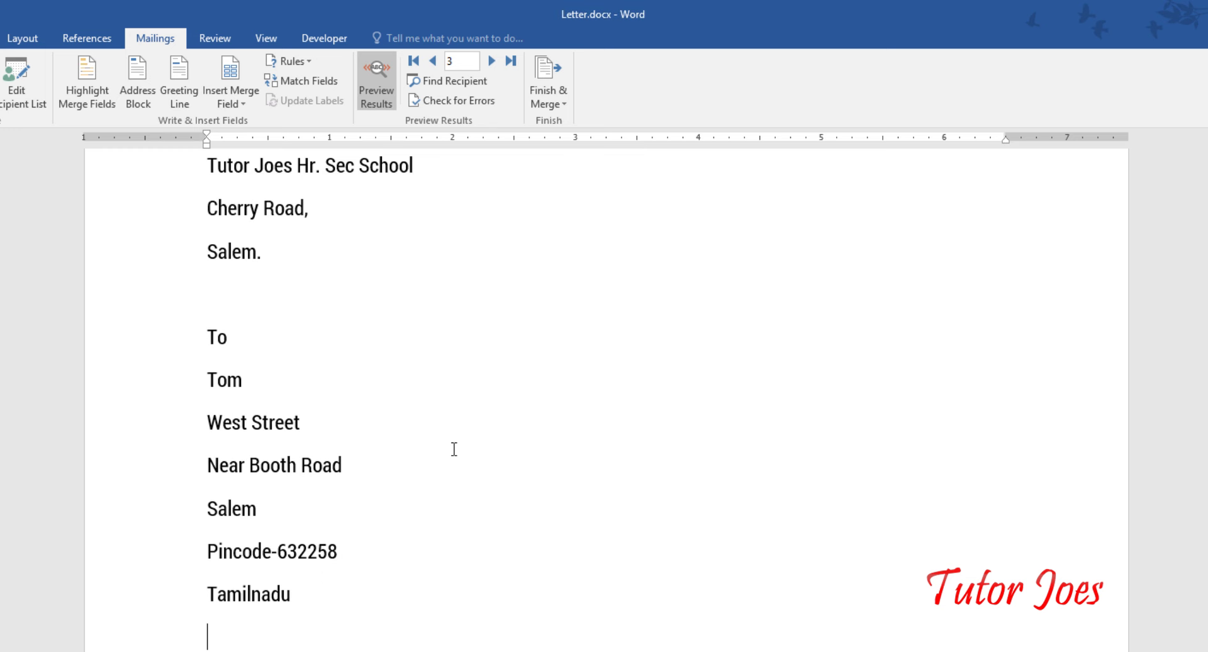
scroll(440, 478, "down", 3)
scroll(438, 493, "up", 3)
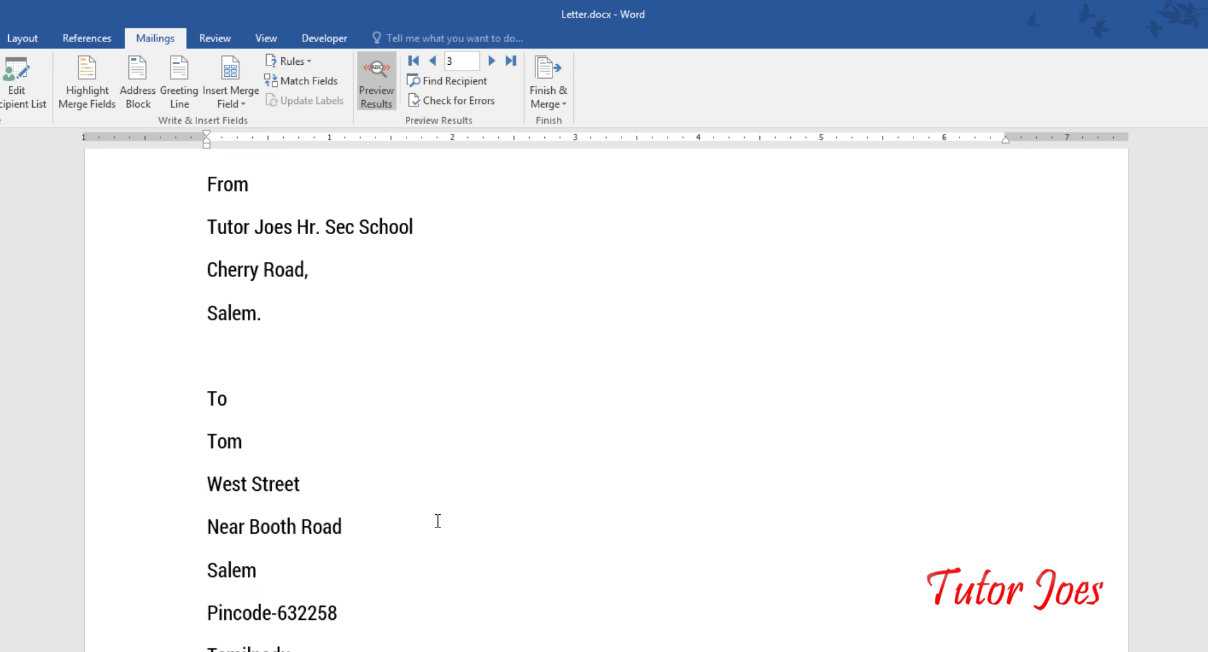
scroll(438, 520, "up", 1)
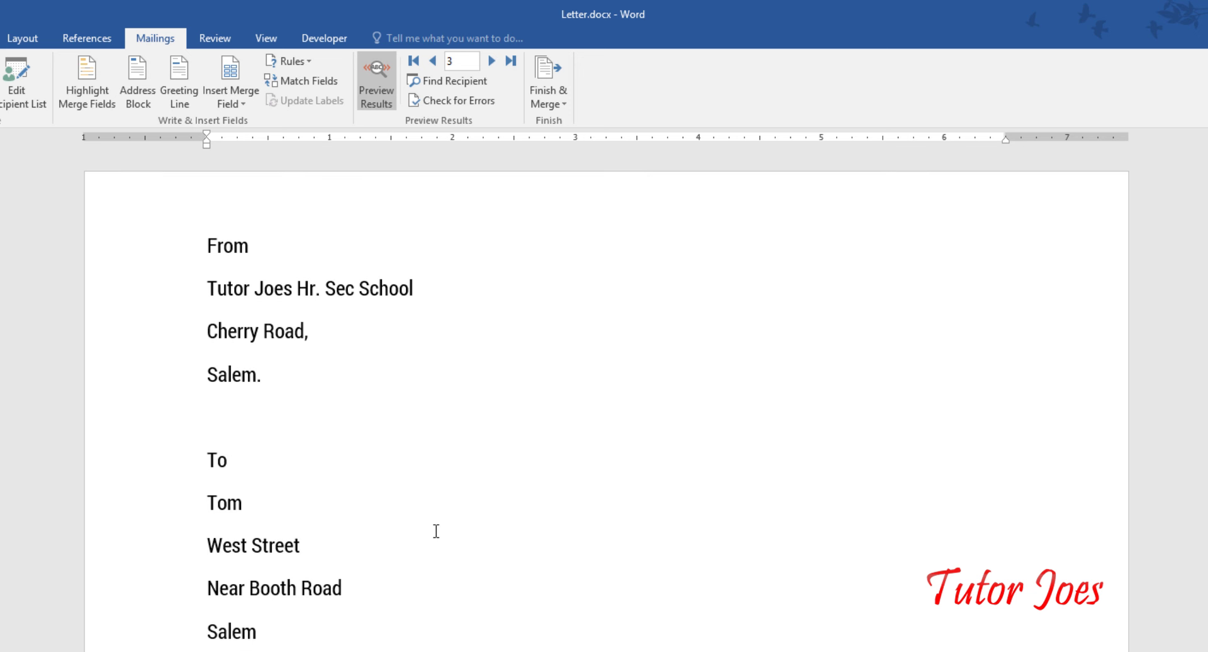